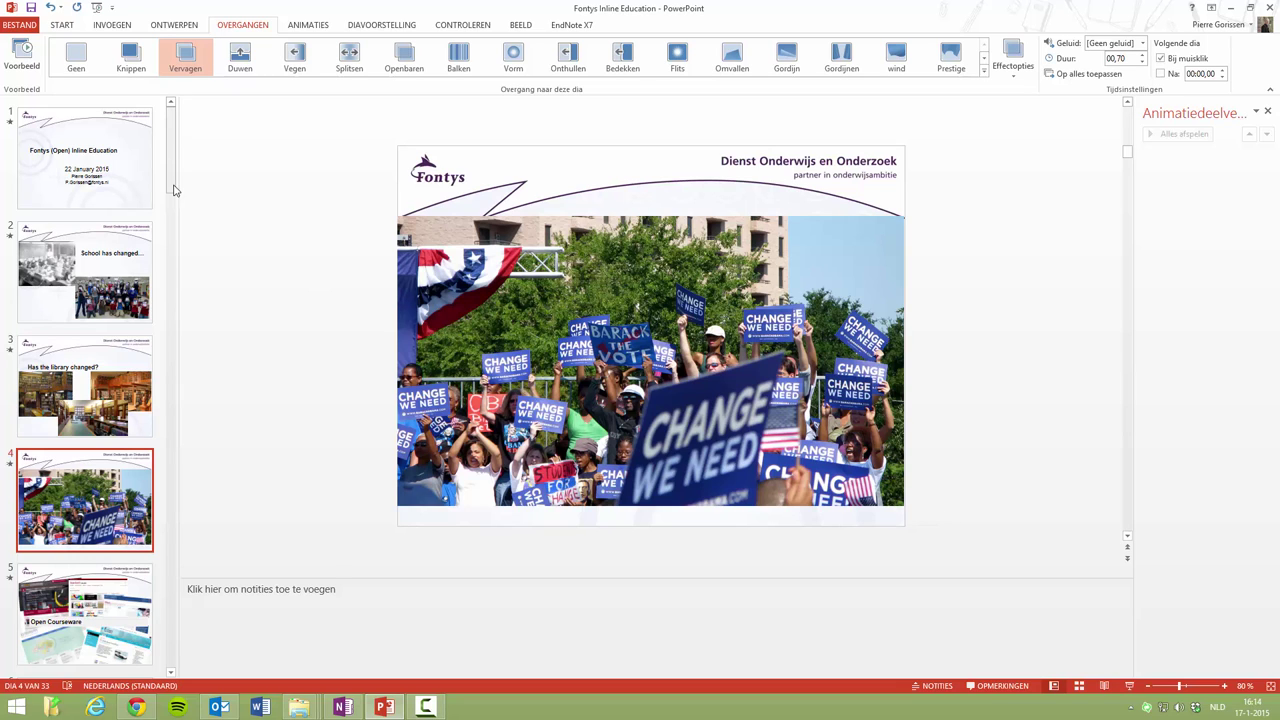
- Switch from the deck to the Flickr 'education' search filtered to Creative Commons licences
left_click(173, 227)
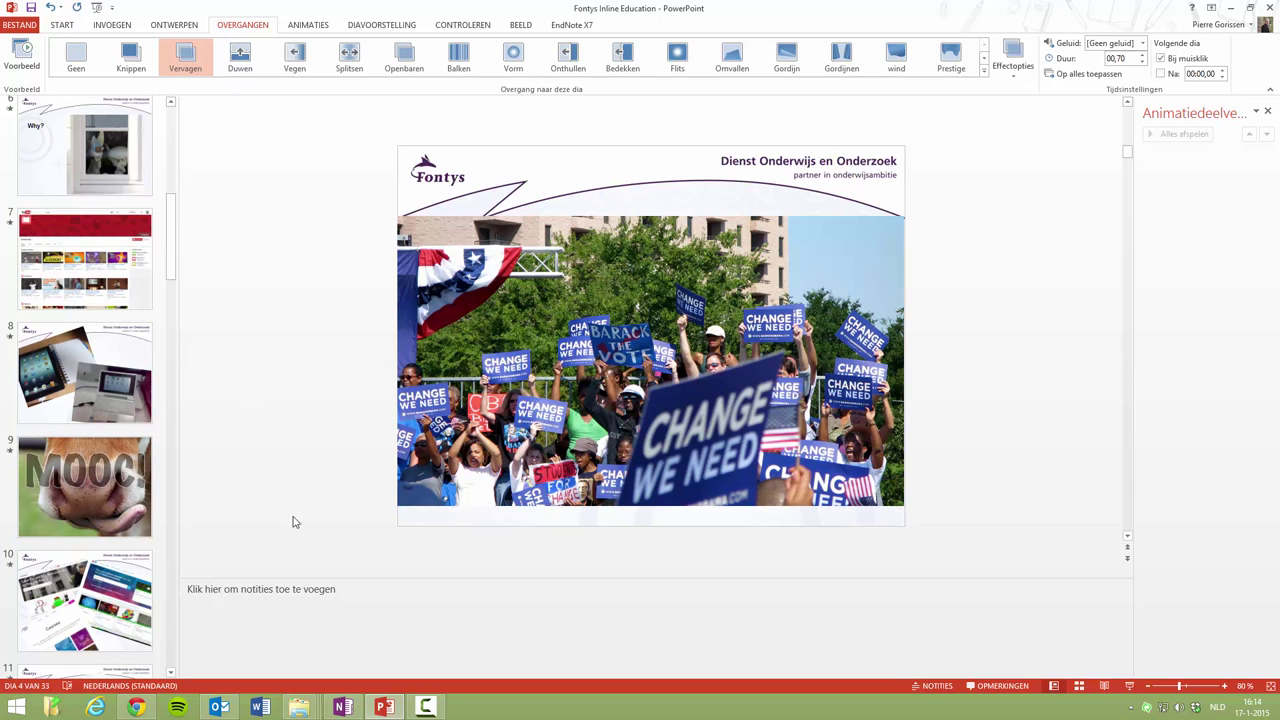
left_click(136, 708)
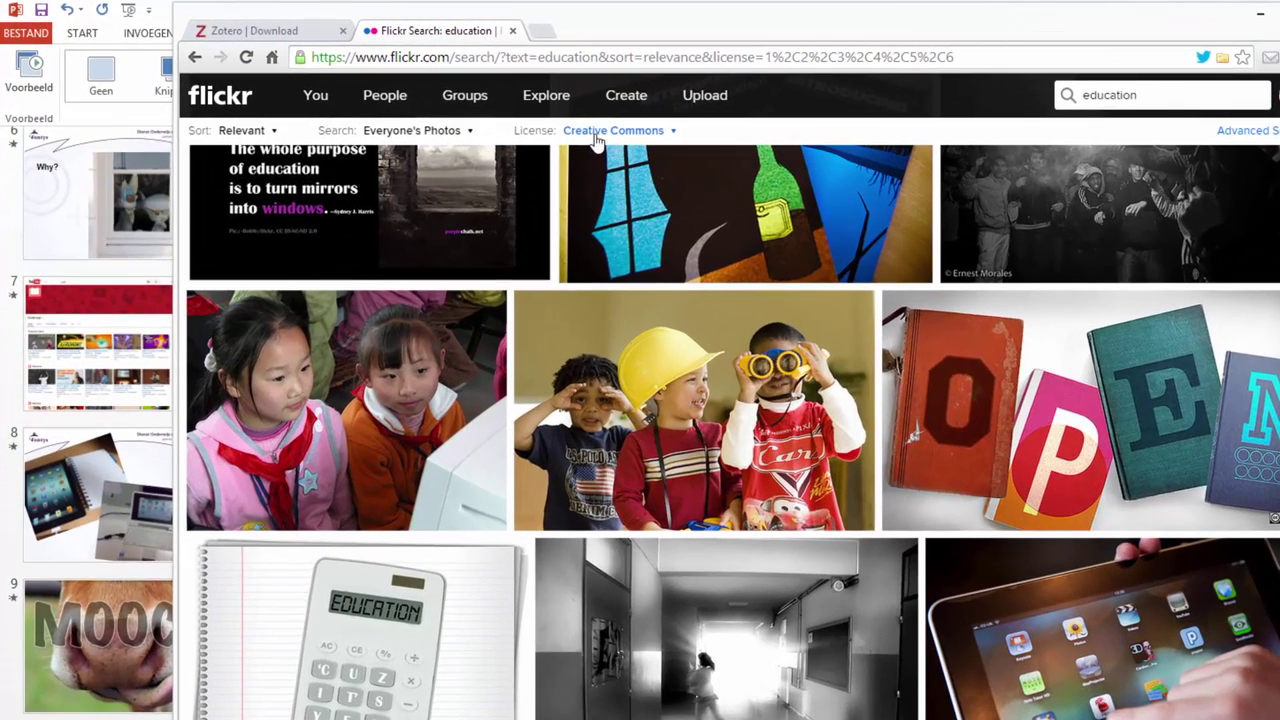
- Filter the results to 'Creative Commons only' and open the opensource.com OPEN books photo page
left_click(596, 132)
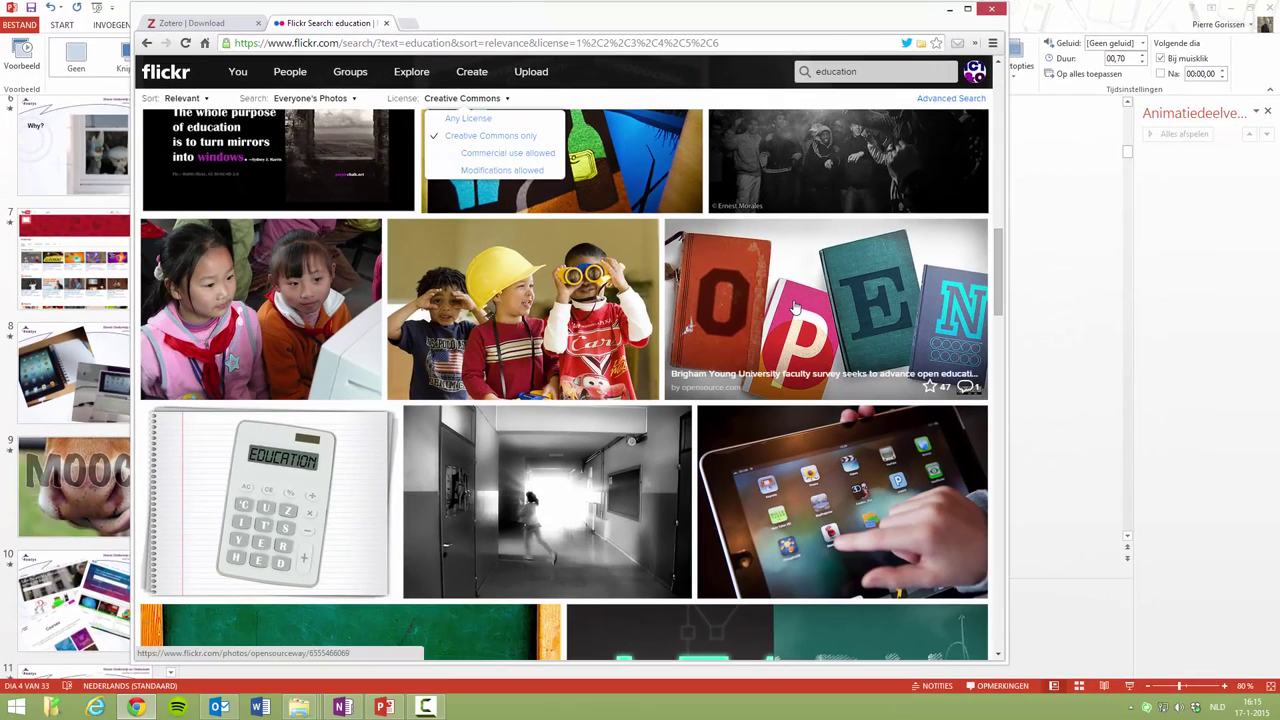
left_click(795, 308)
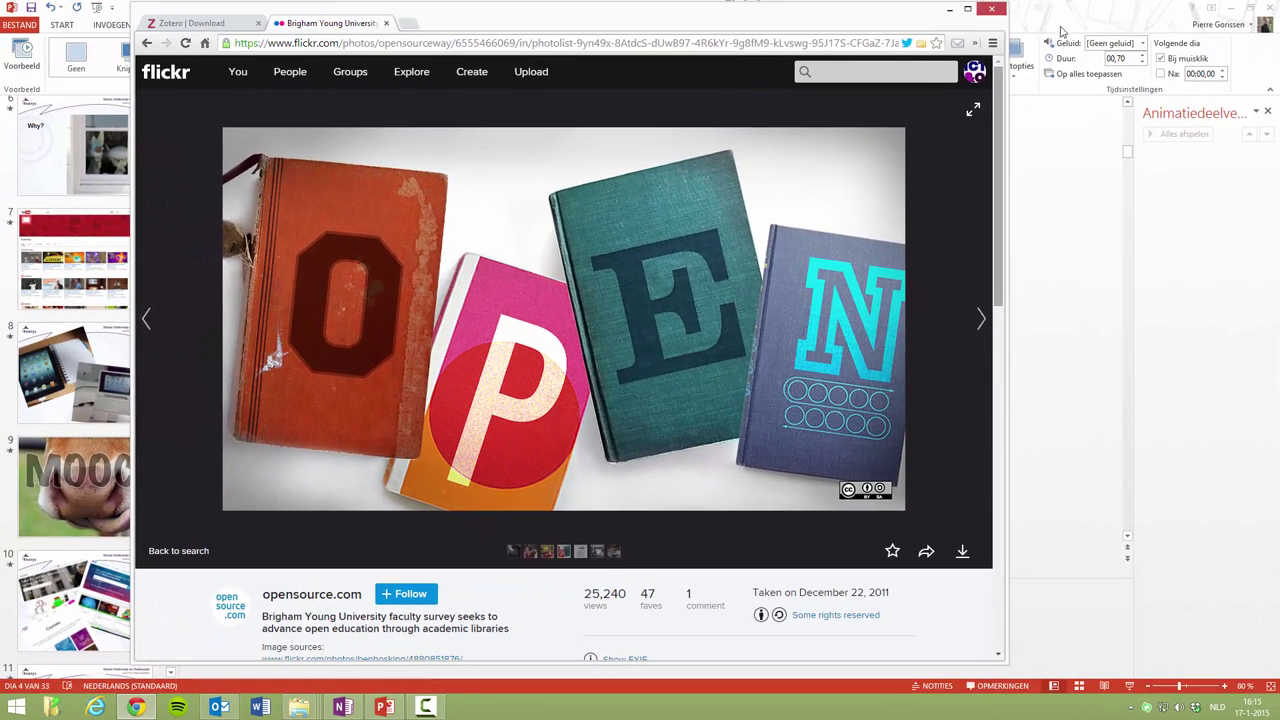
- Return to the presentation and open slide 32, 'Resources used'
left_click(1062, 32)
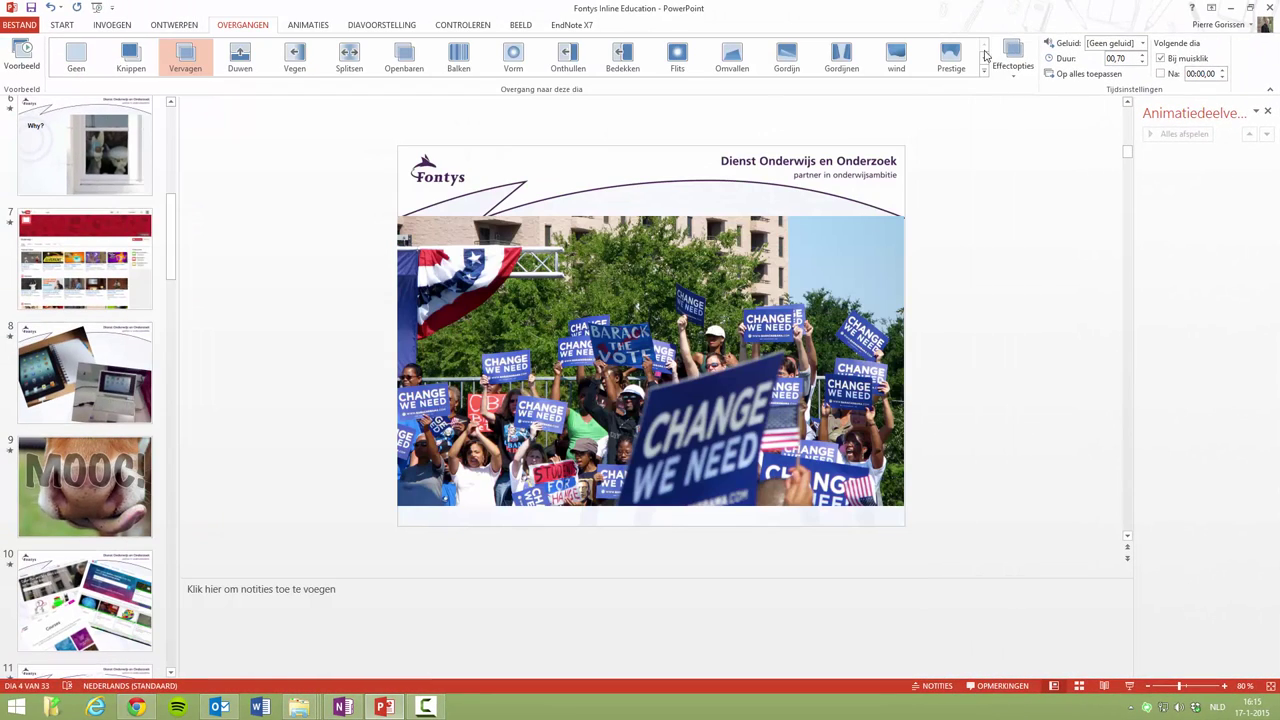
left_click_drag(172, 289, 170, 634)
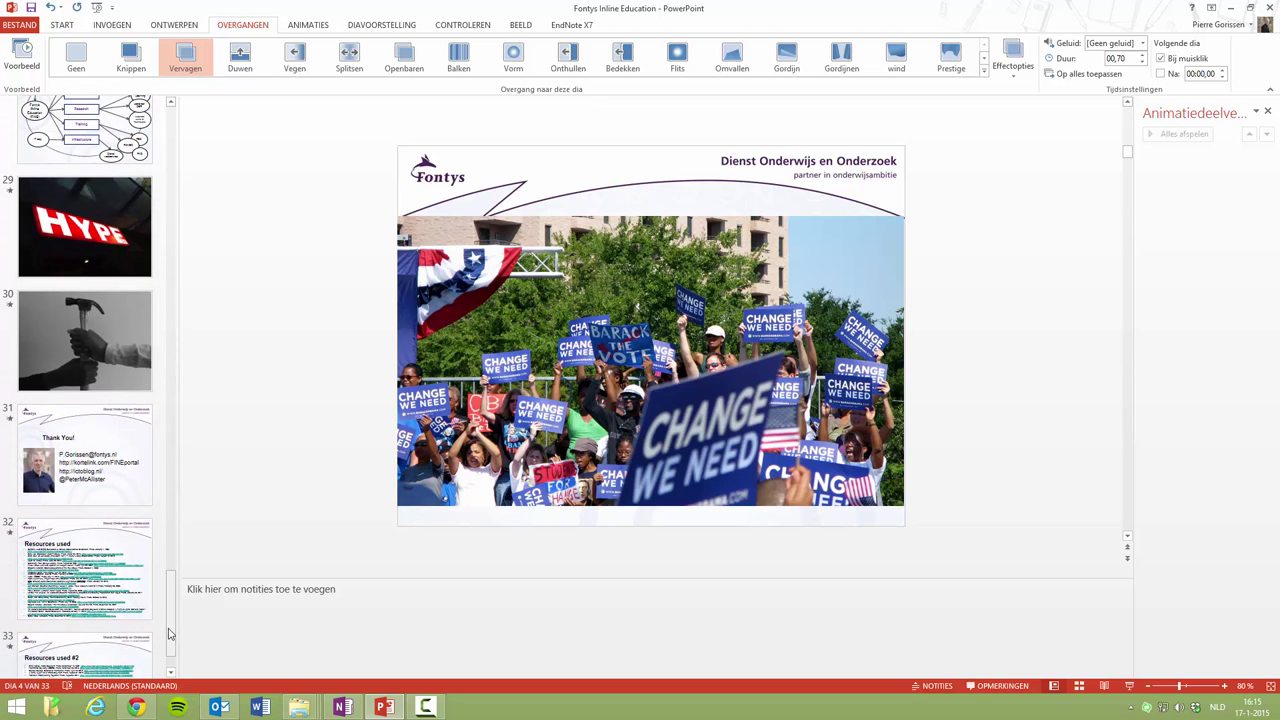
scroll(142, 505, "down", 2)
left_click(142, 505)
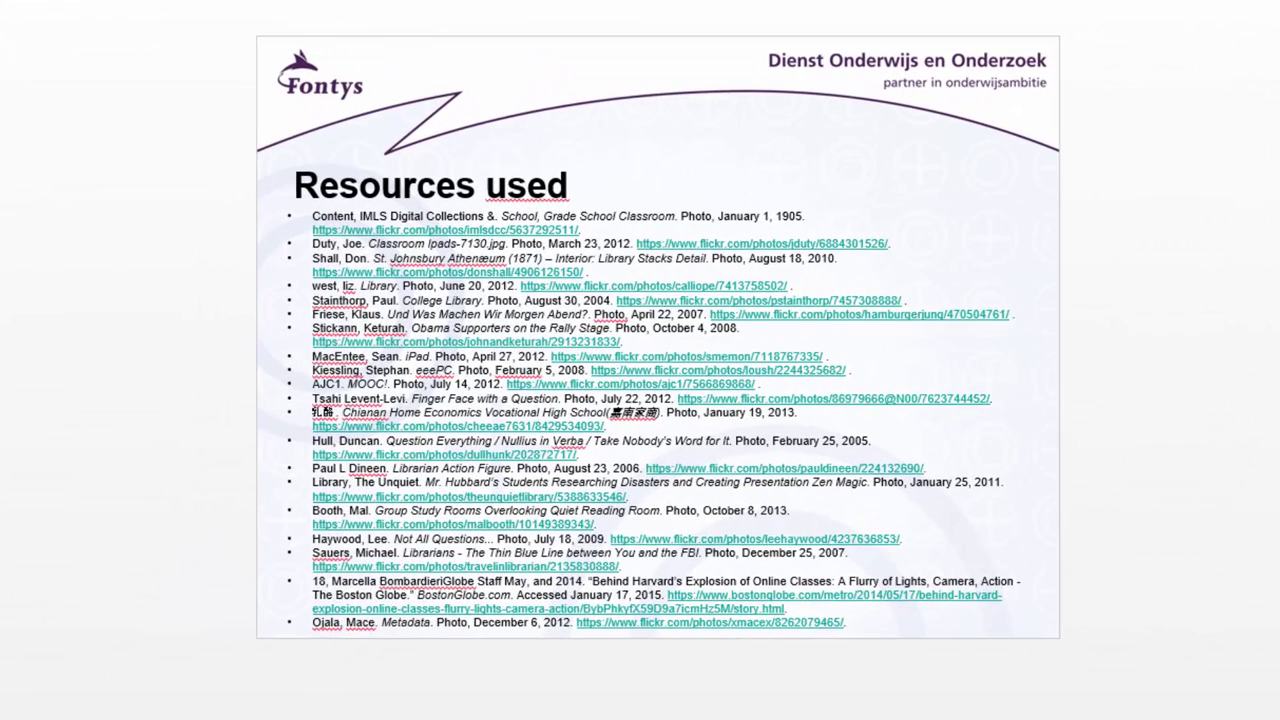
- Review slides 32–33 in the slideshow, then go back to the Flickr photo page
key("Down")
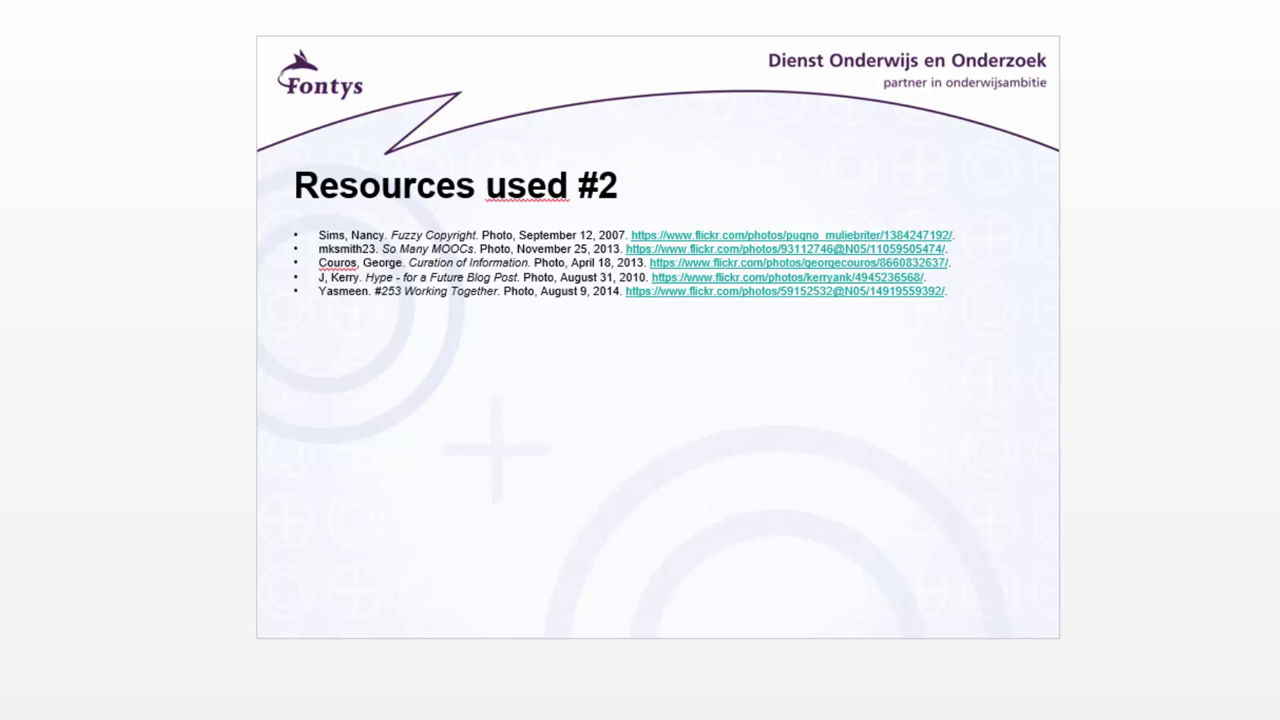
key("Page_Up")
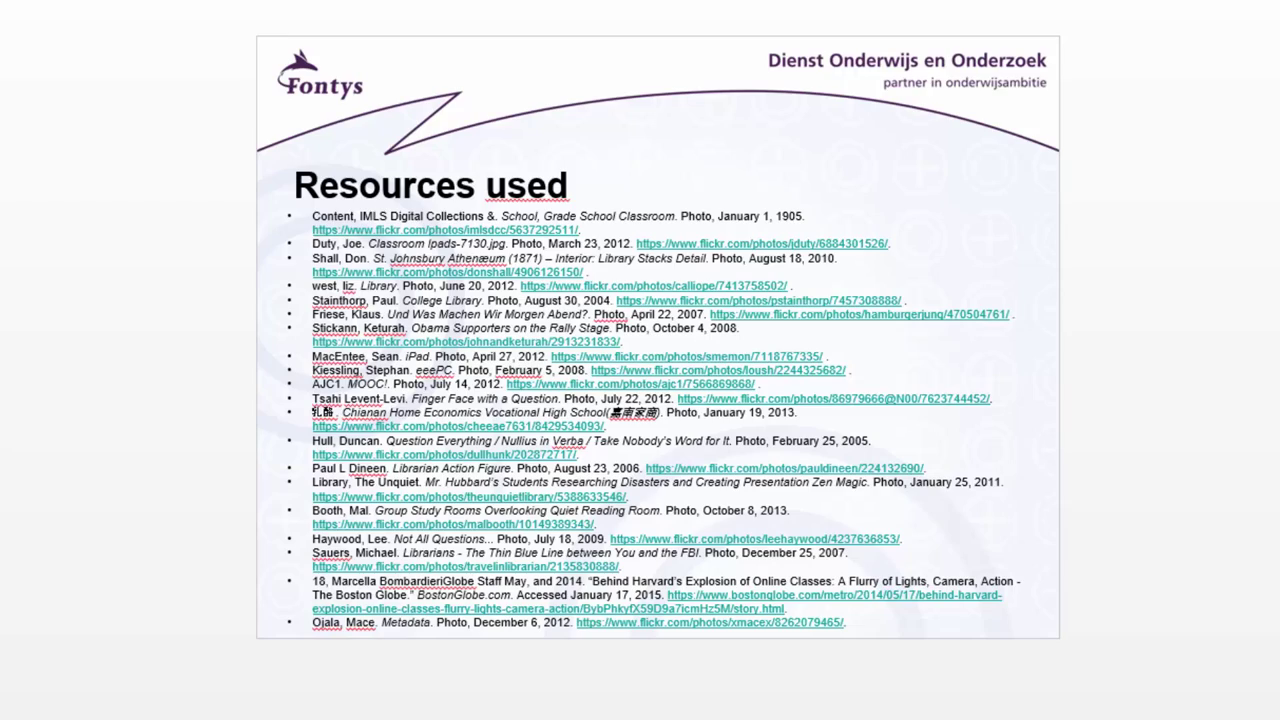
key("Escape")
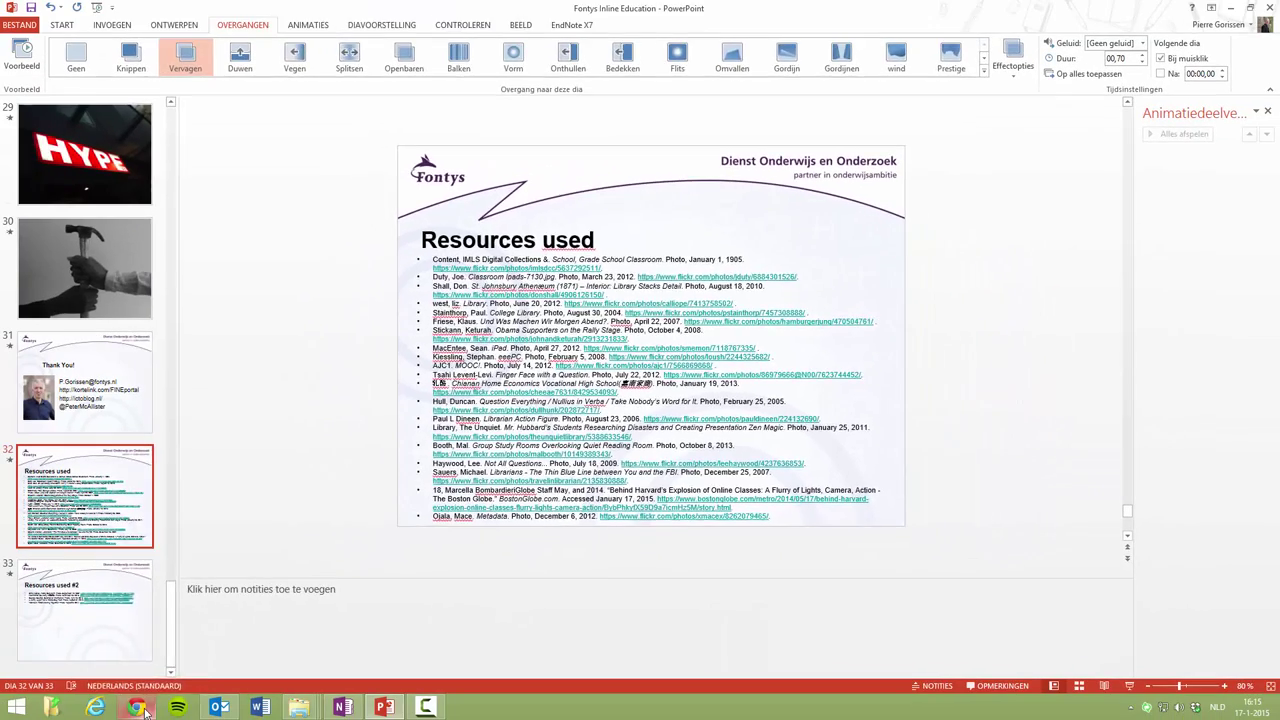
key("alt+Tab")
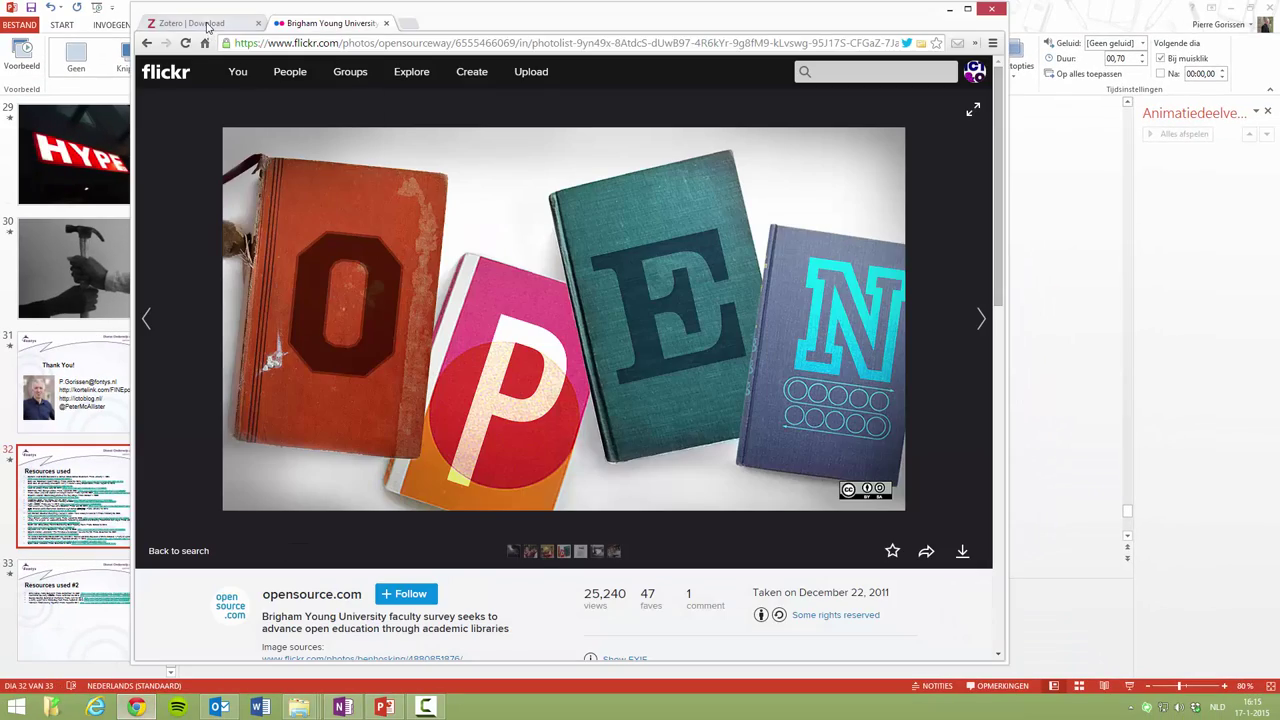
- Save the OPEN photo as an artwork item in the Zotero collection Presentatie 22-1-2015
left_click(210, 25)
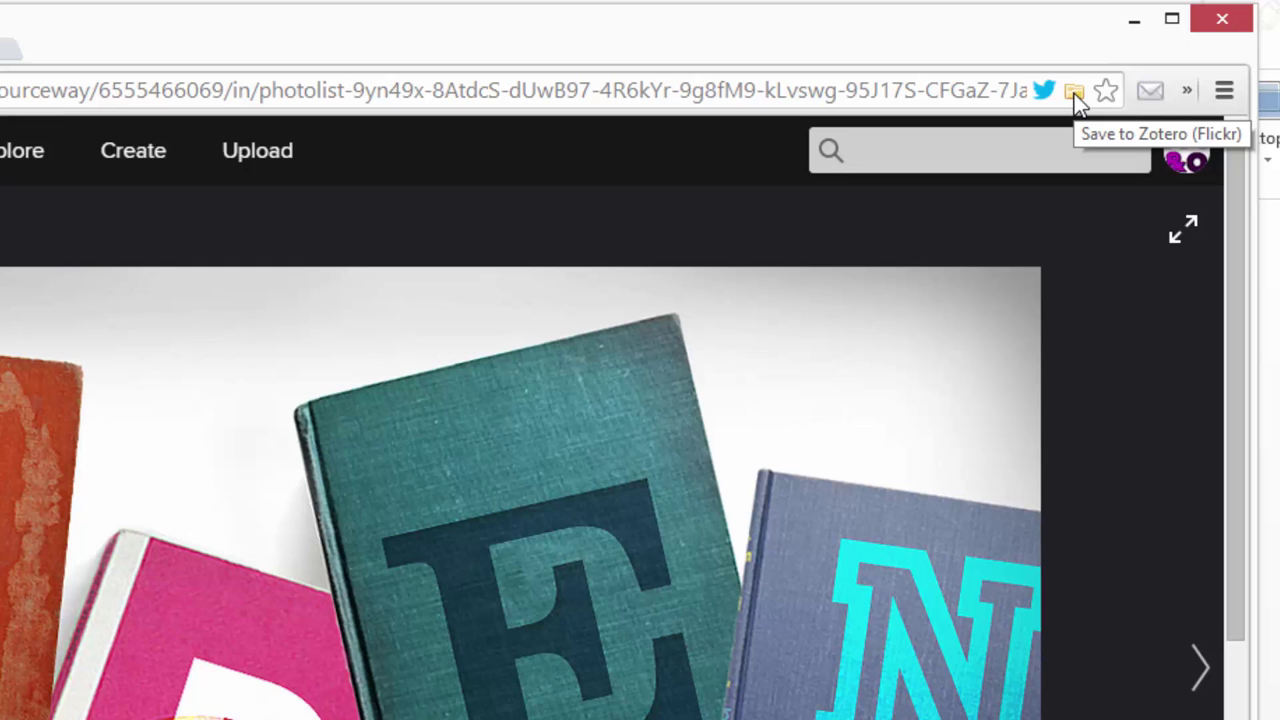
left_click(1074, 92)
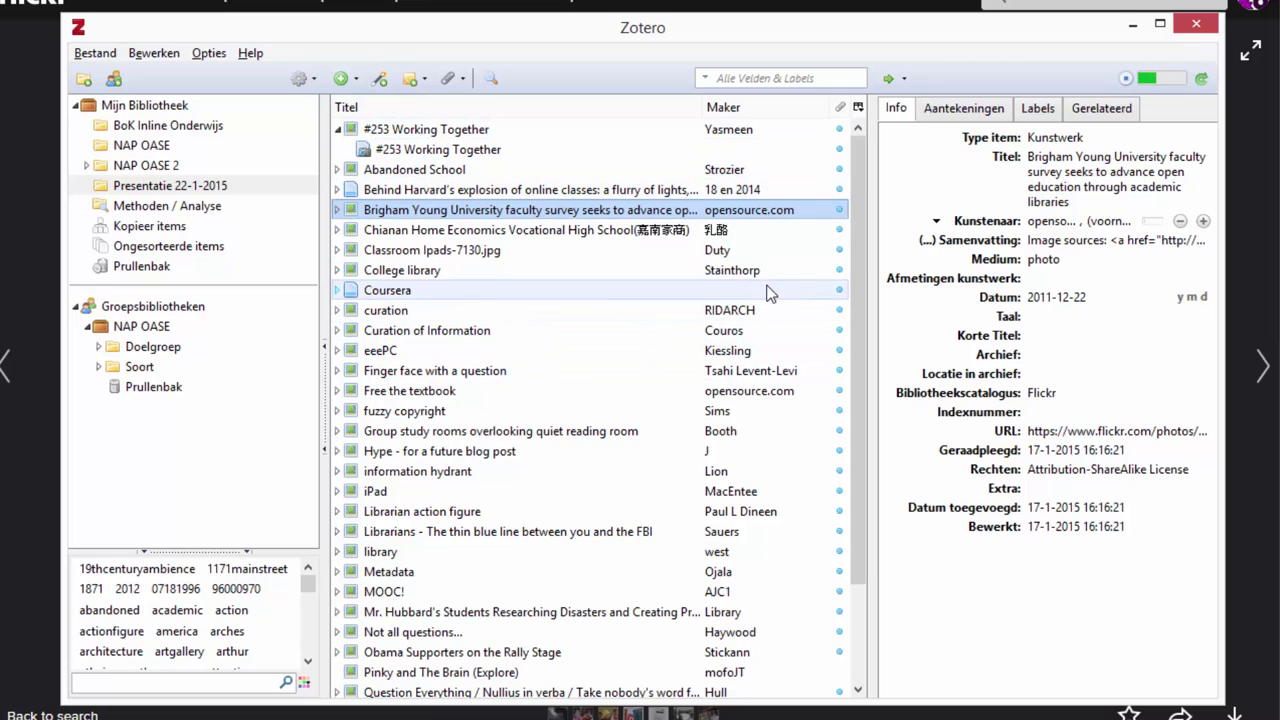
- Expand the Brigham Young survey item in Zotero and widen the item details pane
left_click_drag(857, 249, 859, 367)
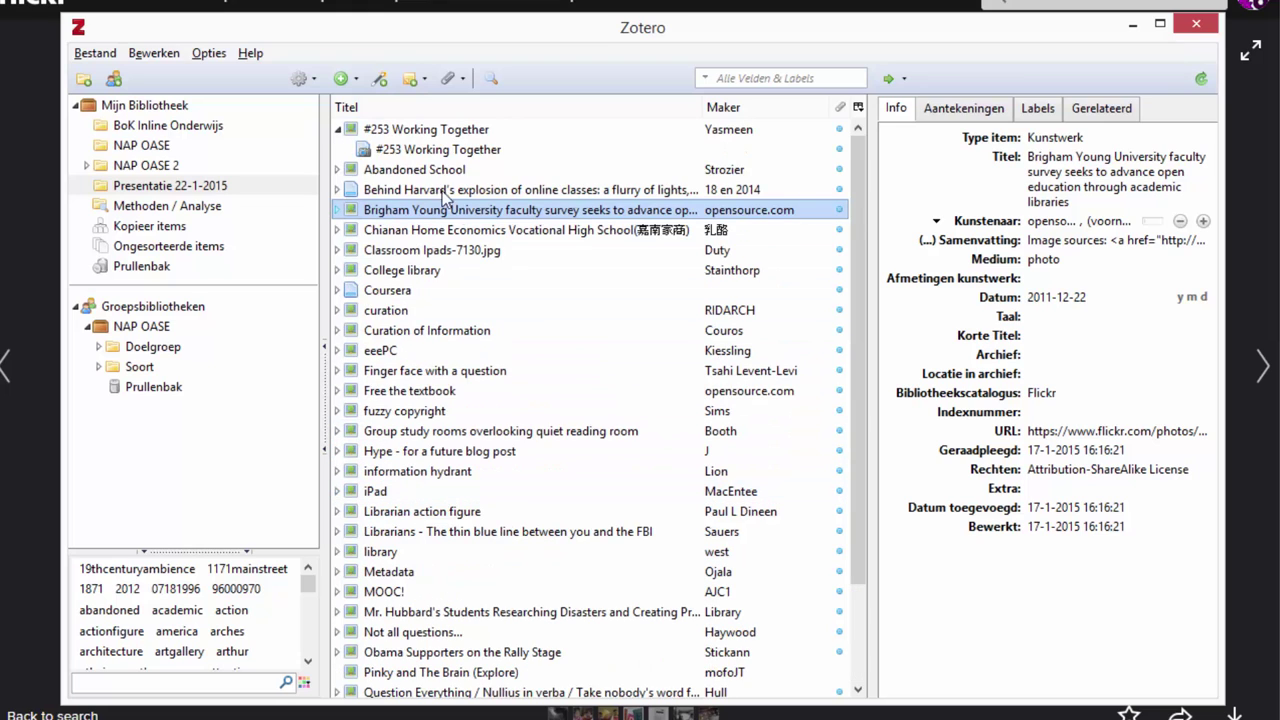
scroll(600, 345, "down", 1)
scroll(582, 378, "down", 1)
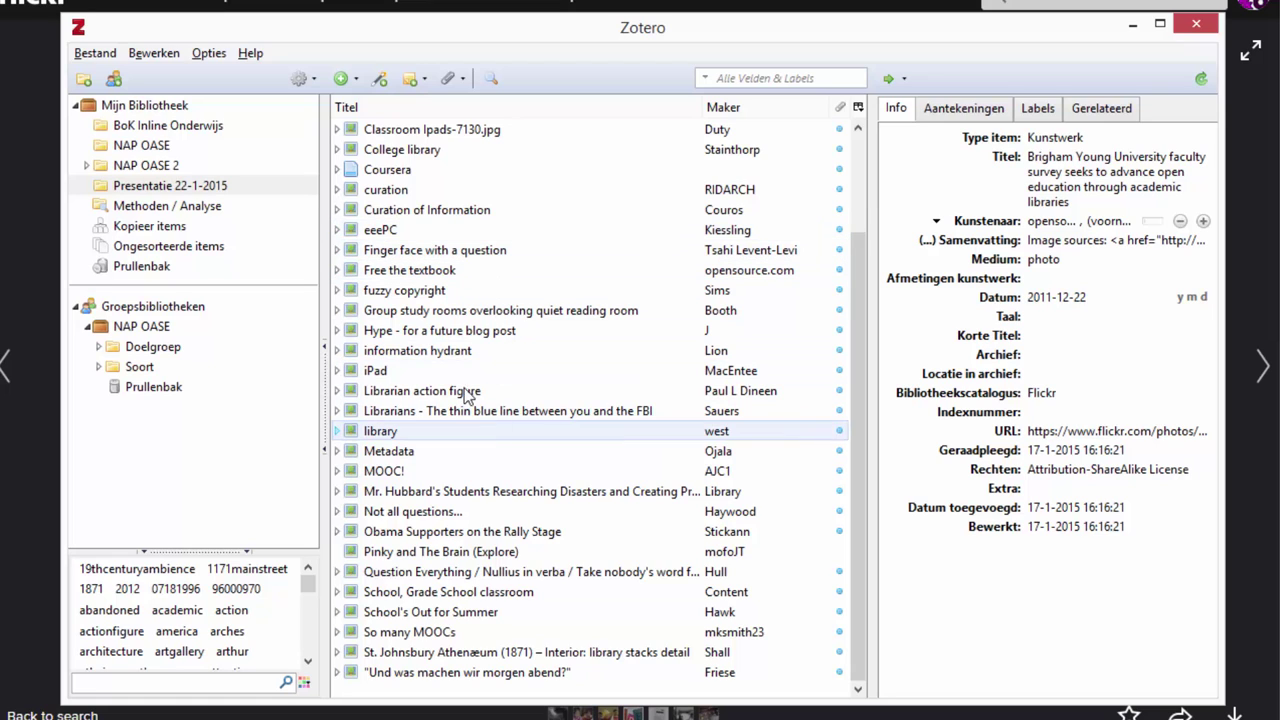
scroll(466, 390, "up", 1)
scroll(470, 315, "up", 1)
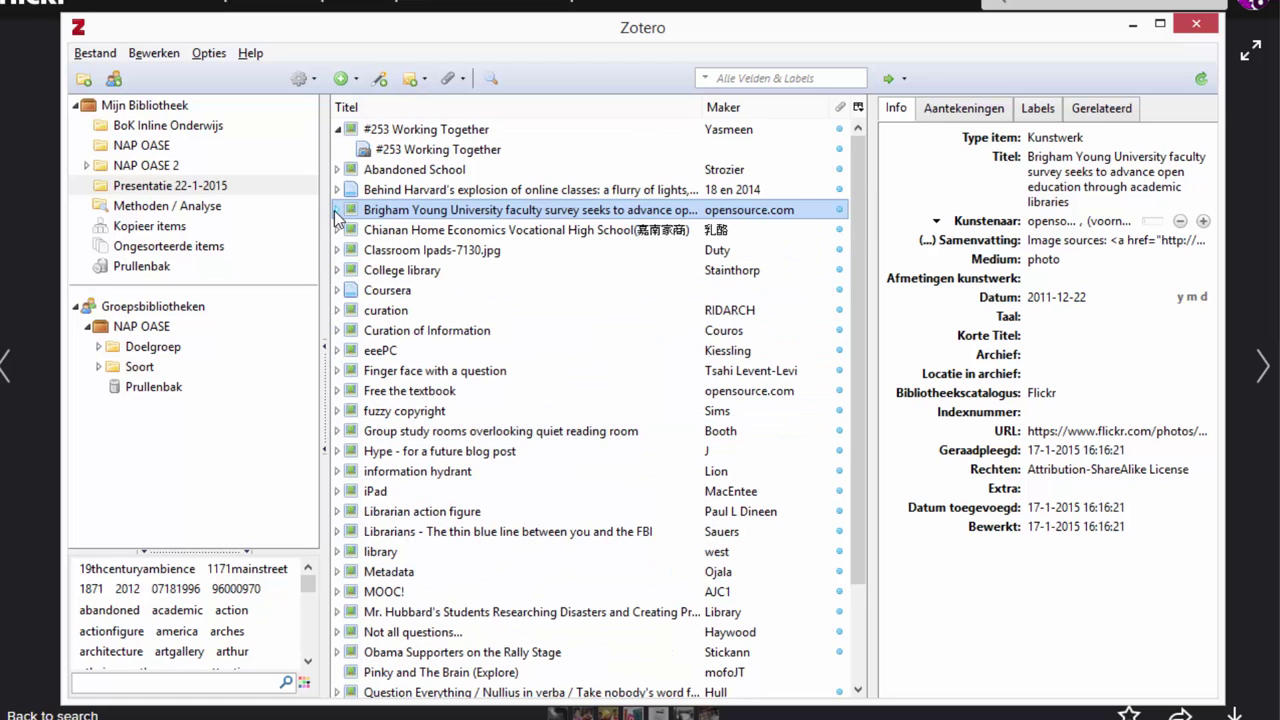
left_click(337, 210)
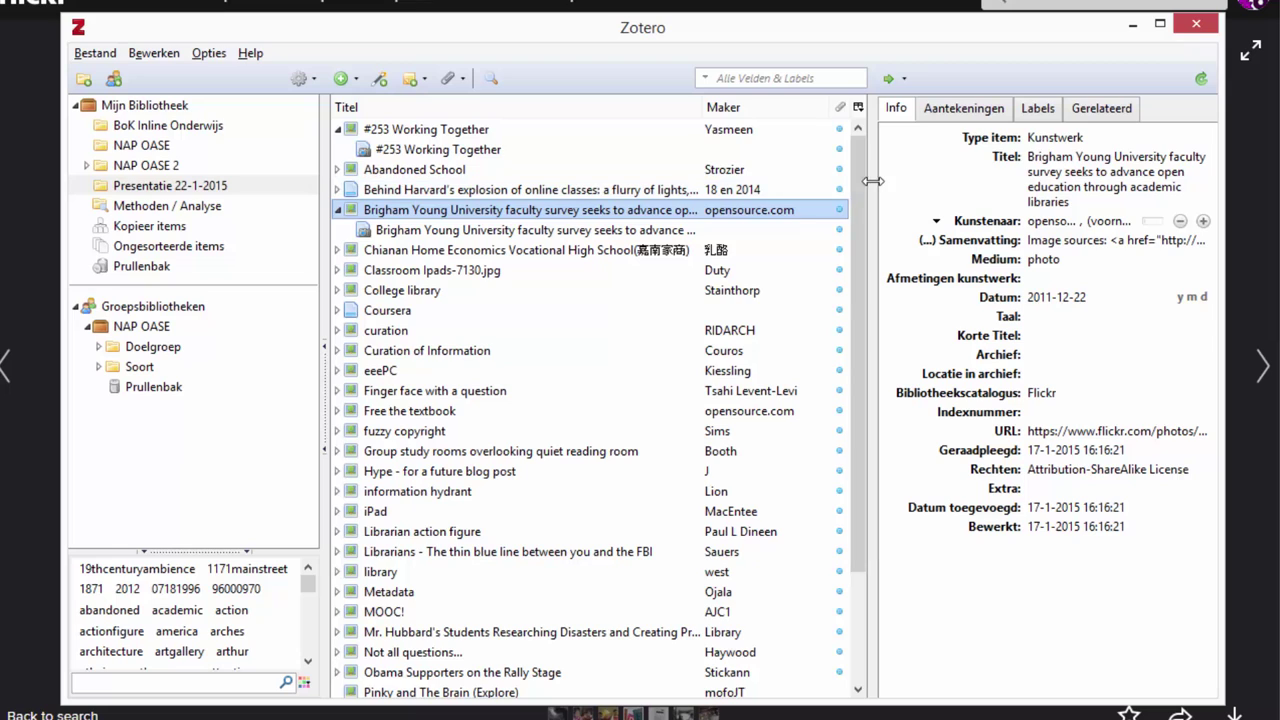
left_click_drag(871, 182, 803, 184)
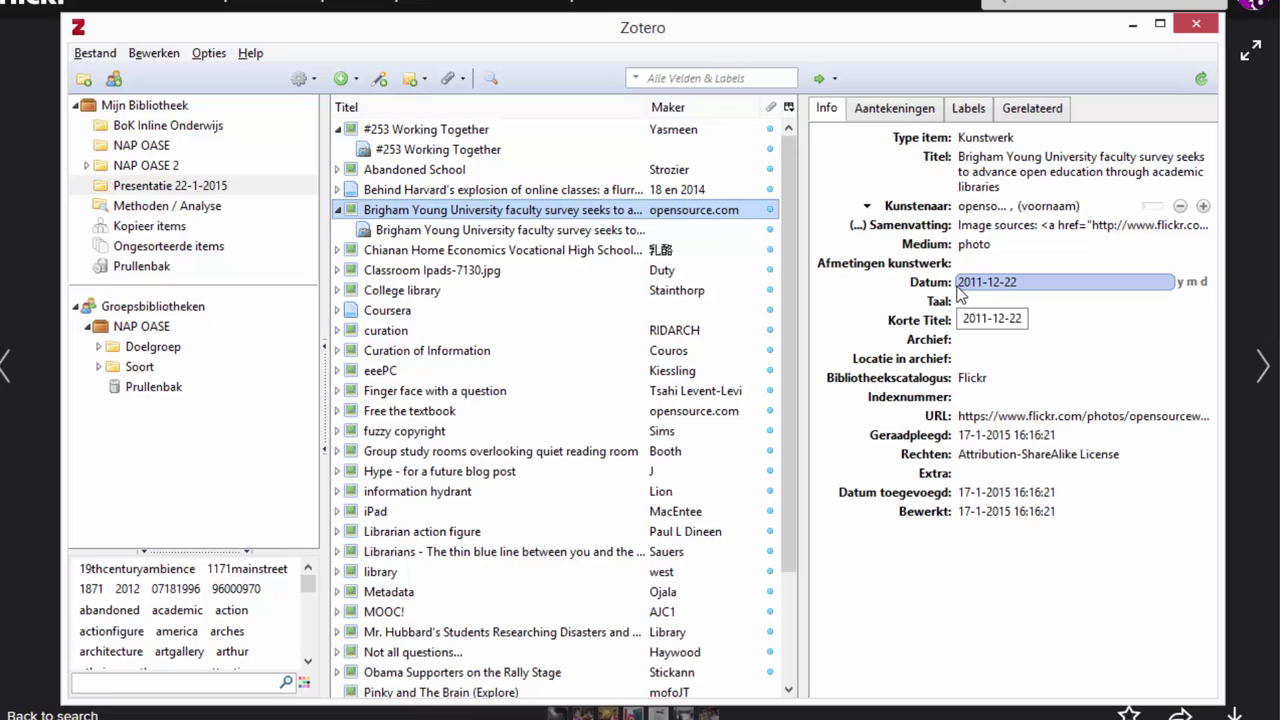
- Check the item's notes and tags, then show its image attachment's details and Flickr link
left_click(889, 110)
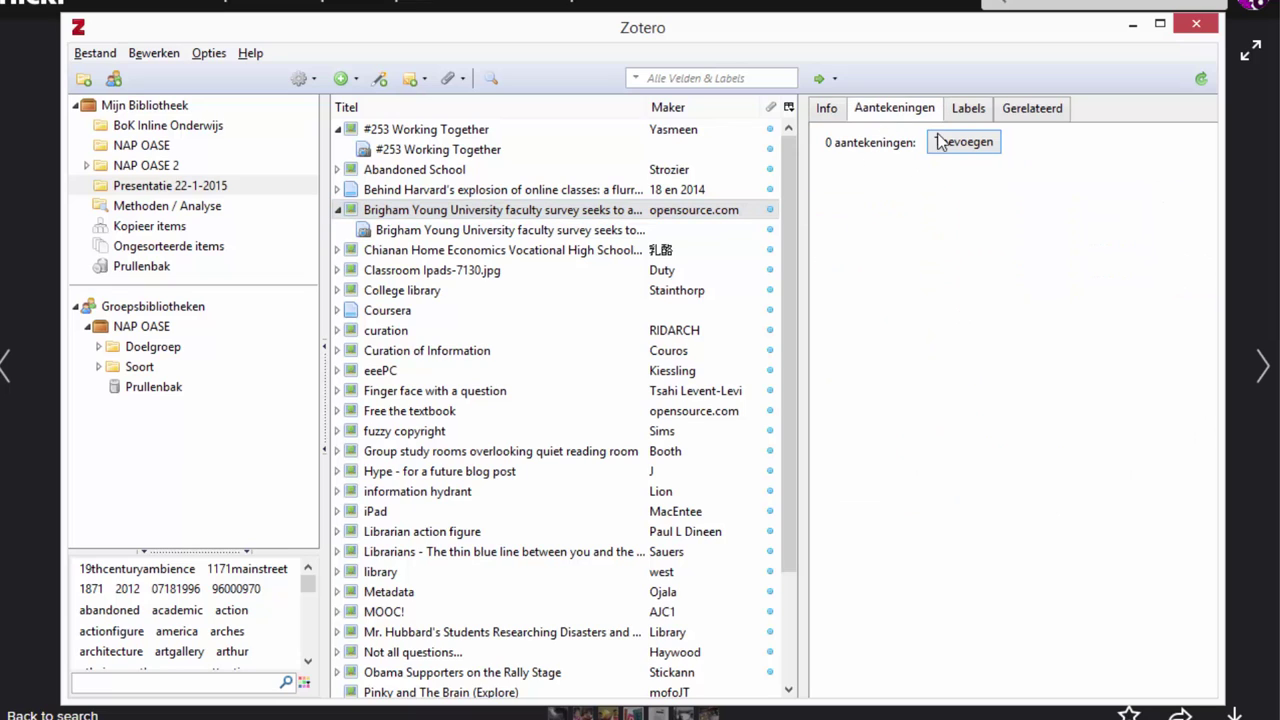
left_click(968, 110)
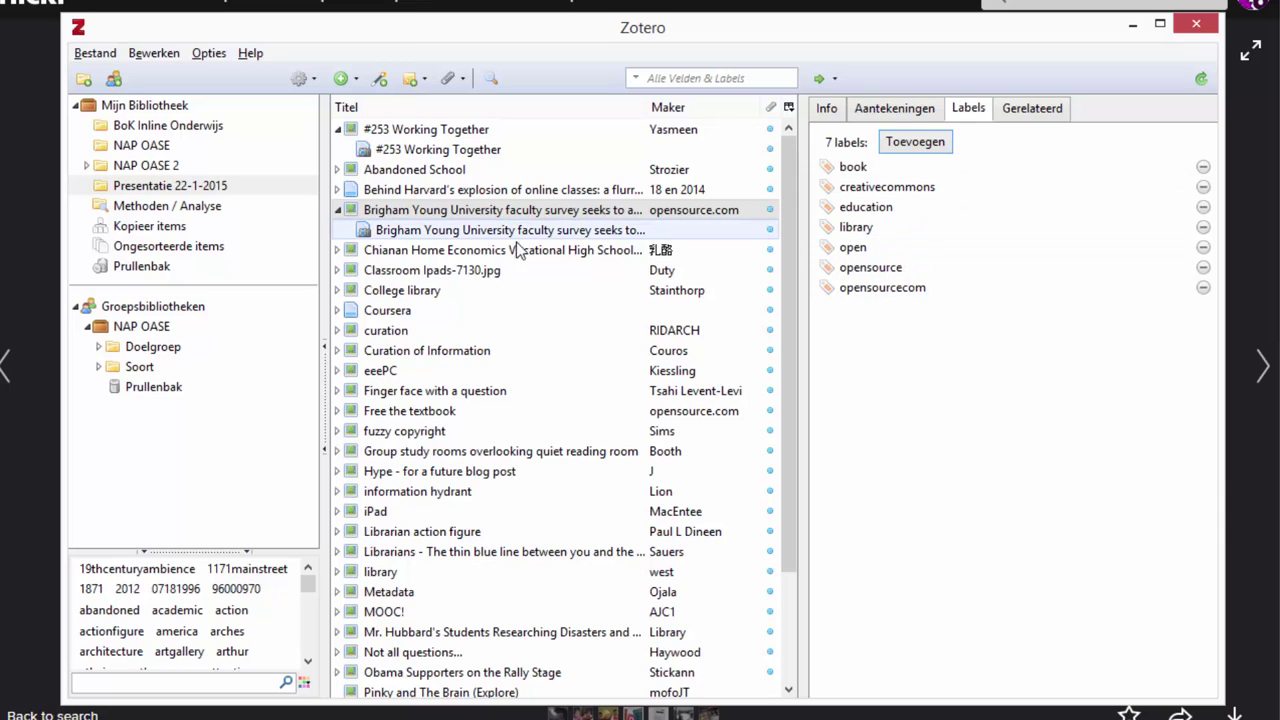
left_click(396, 236)
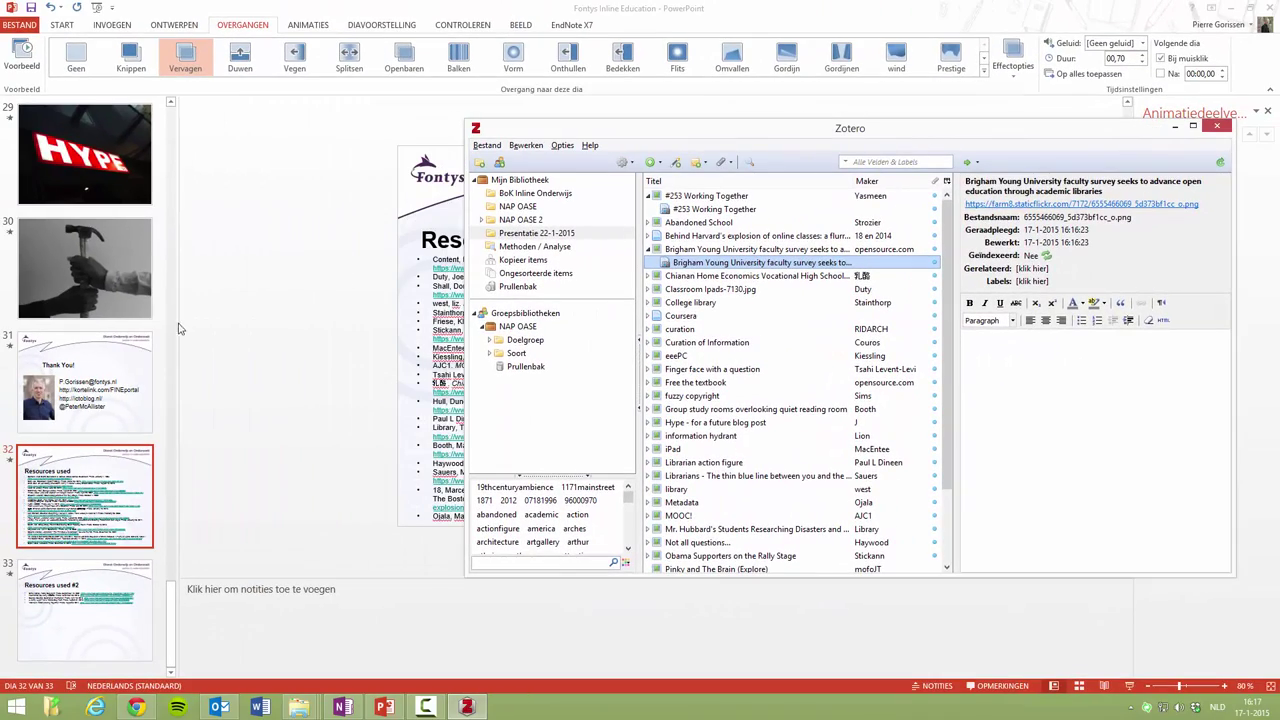
- Insert a blank slide (Nieuwe dia > Leeg) as slide 2 after the title slide
left_click(175, 606)
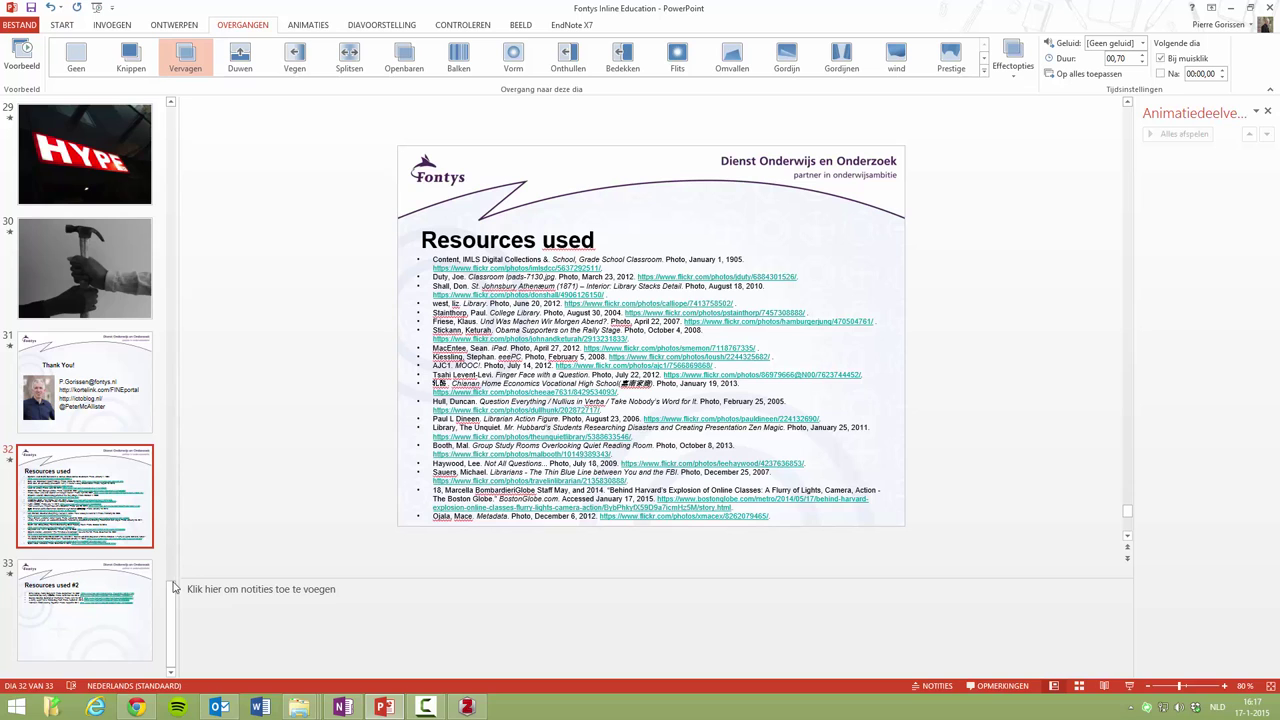
left_click_drag(174, 600, 170, 140)
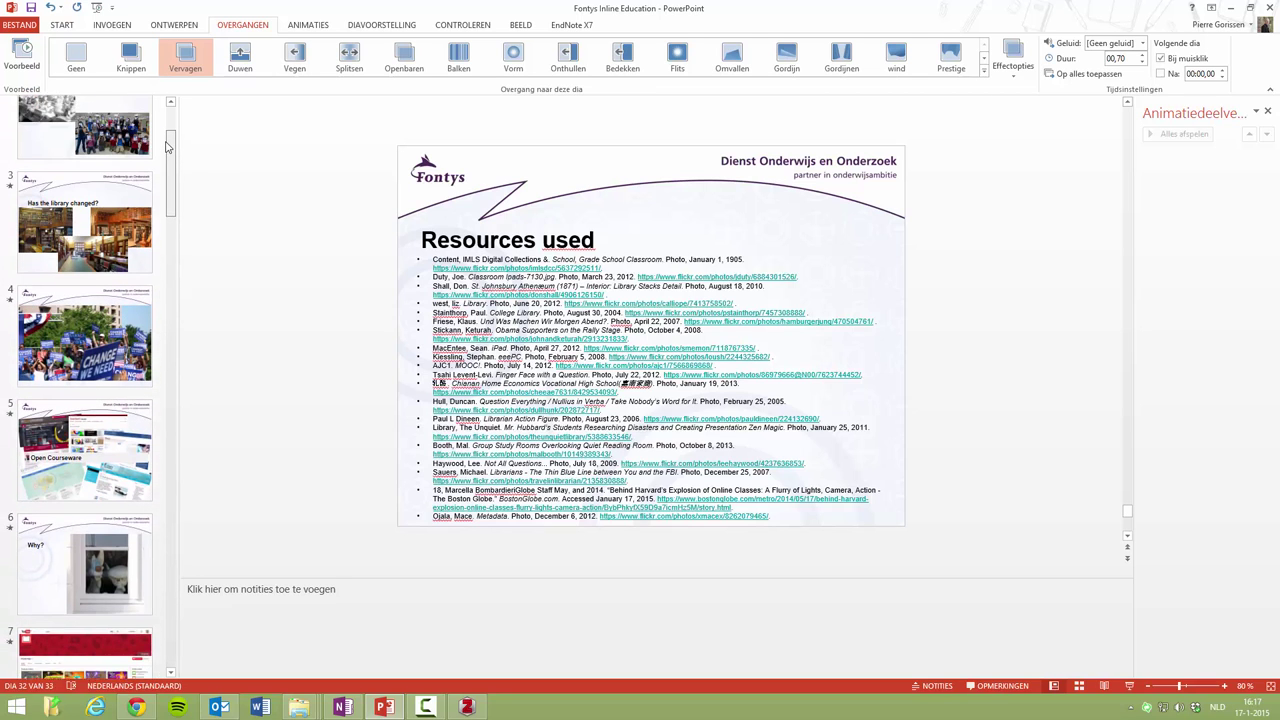
left_click(104, 200)
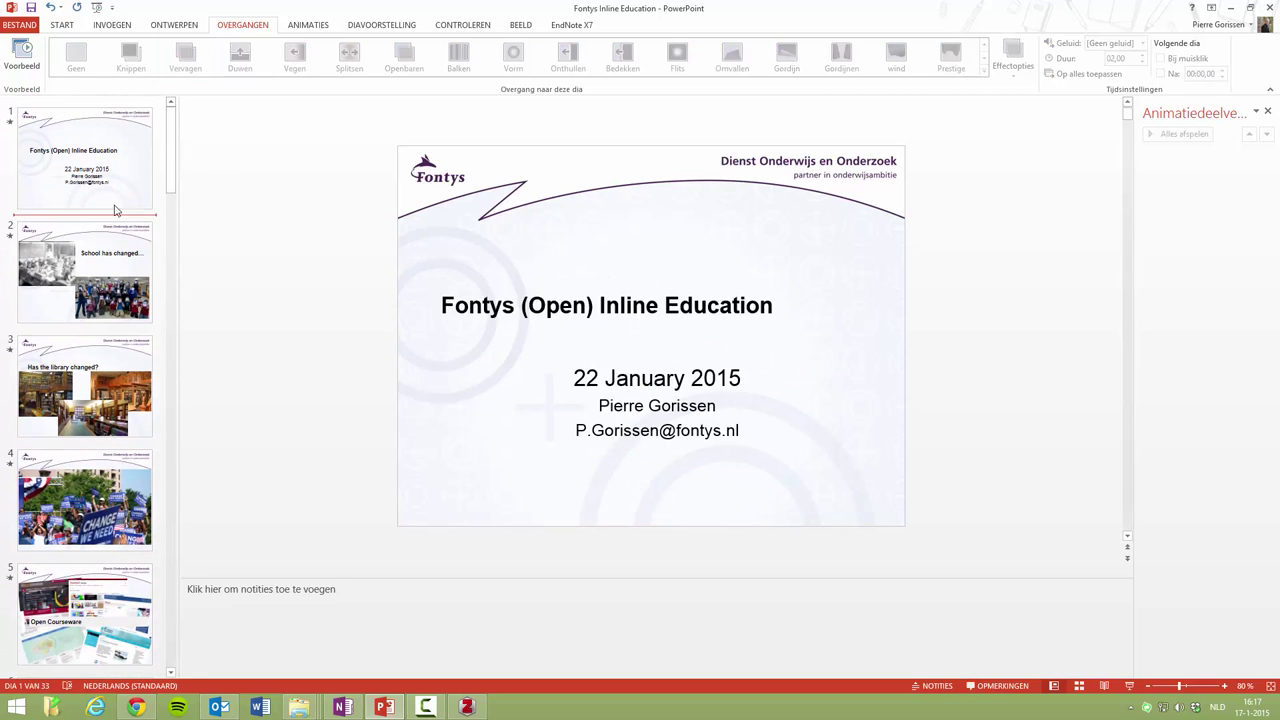
left_click(64, 26)
left_click(170, 68)
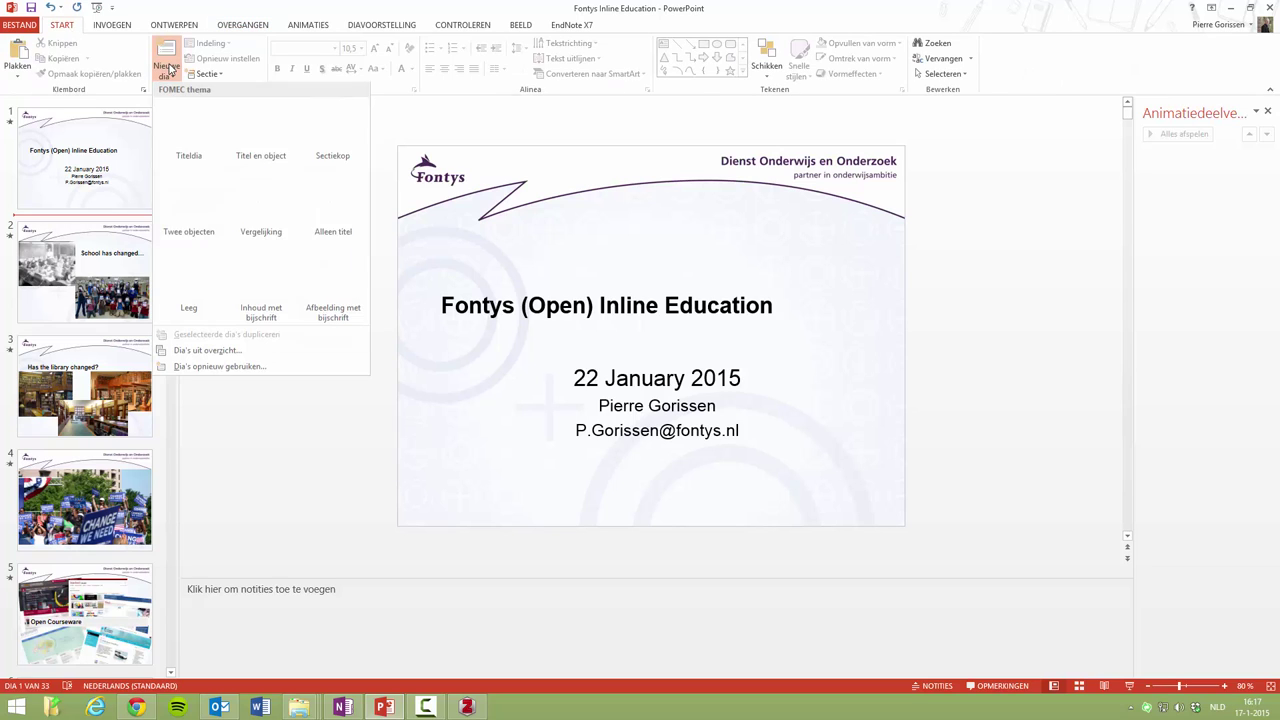
left_click(213, 255)
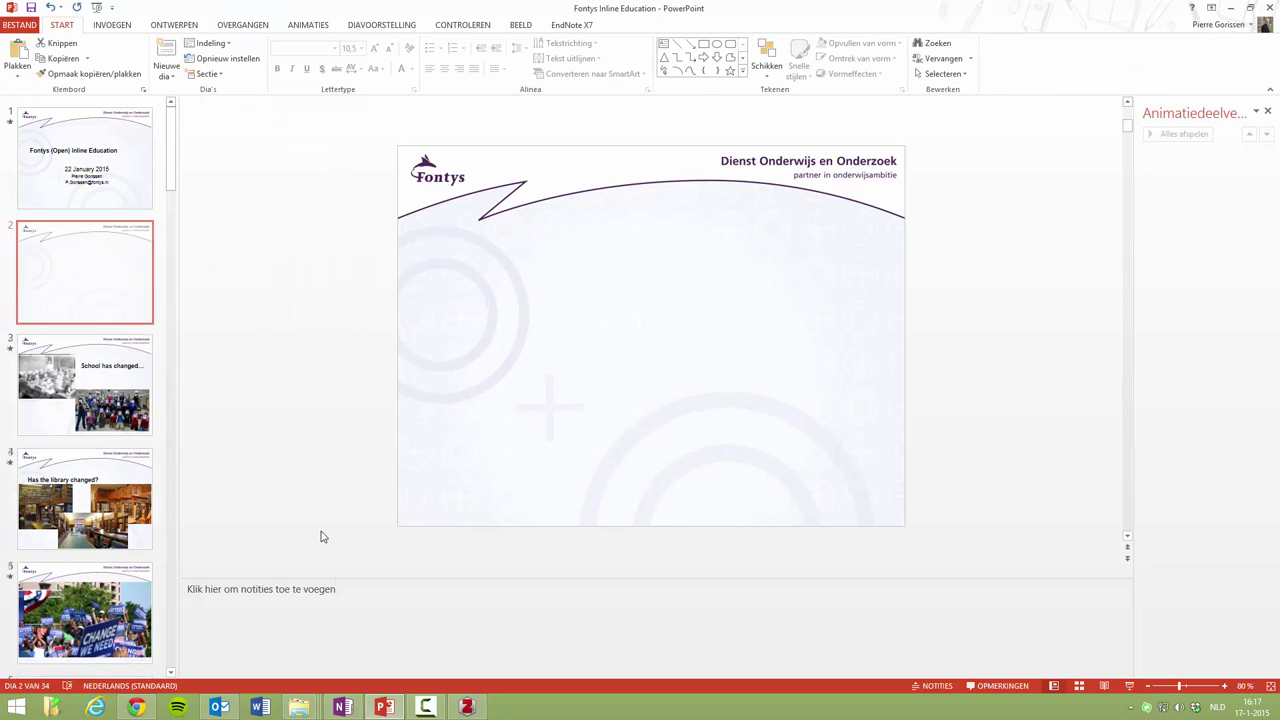
- Drag the OPEN books image from Zotero onto the new slide 2 and position it
left_click(466, 707)
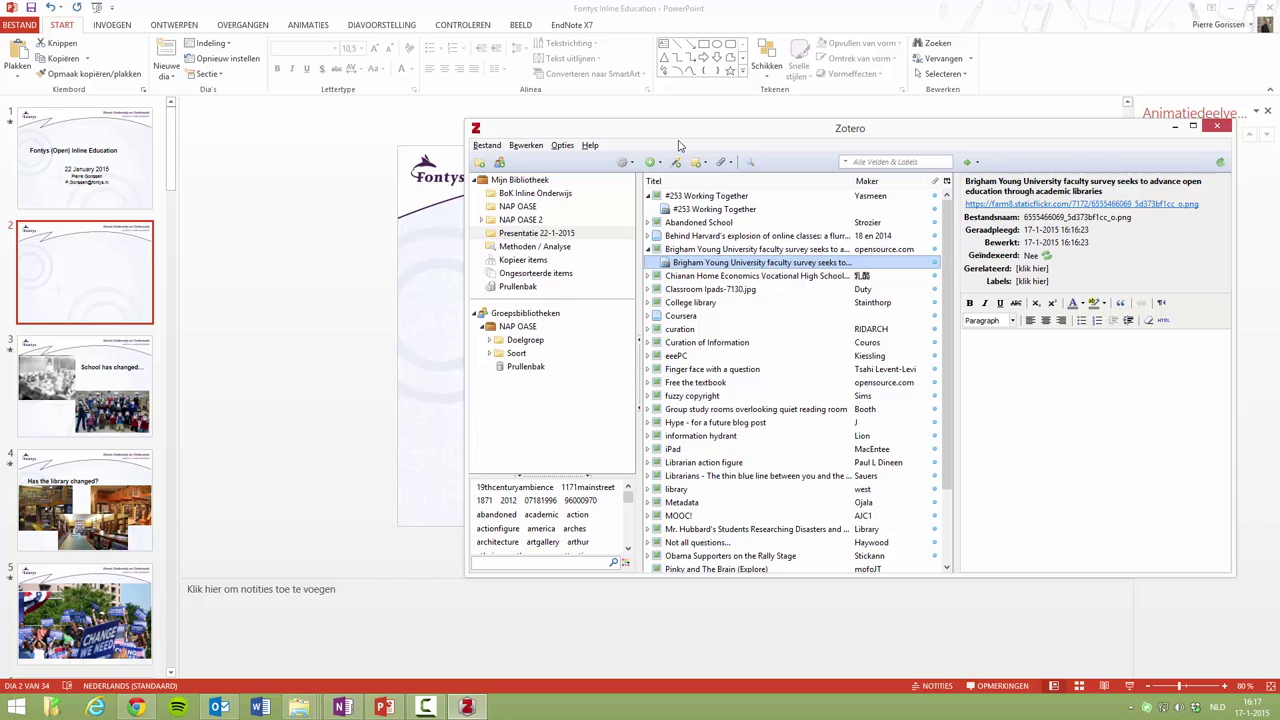
left_click_drag(672, 132, 913, 167)
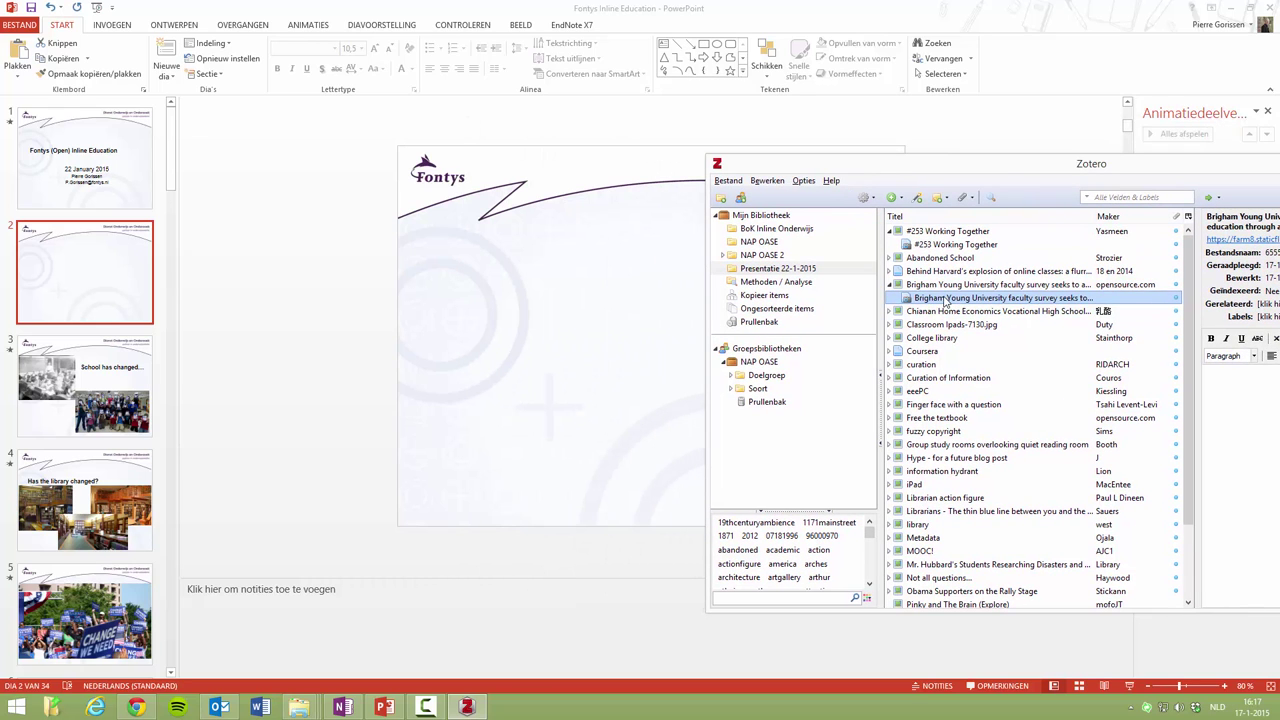
left_click_drag(945, 302, 596, 304)
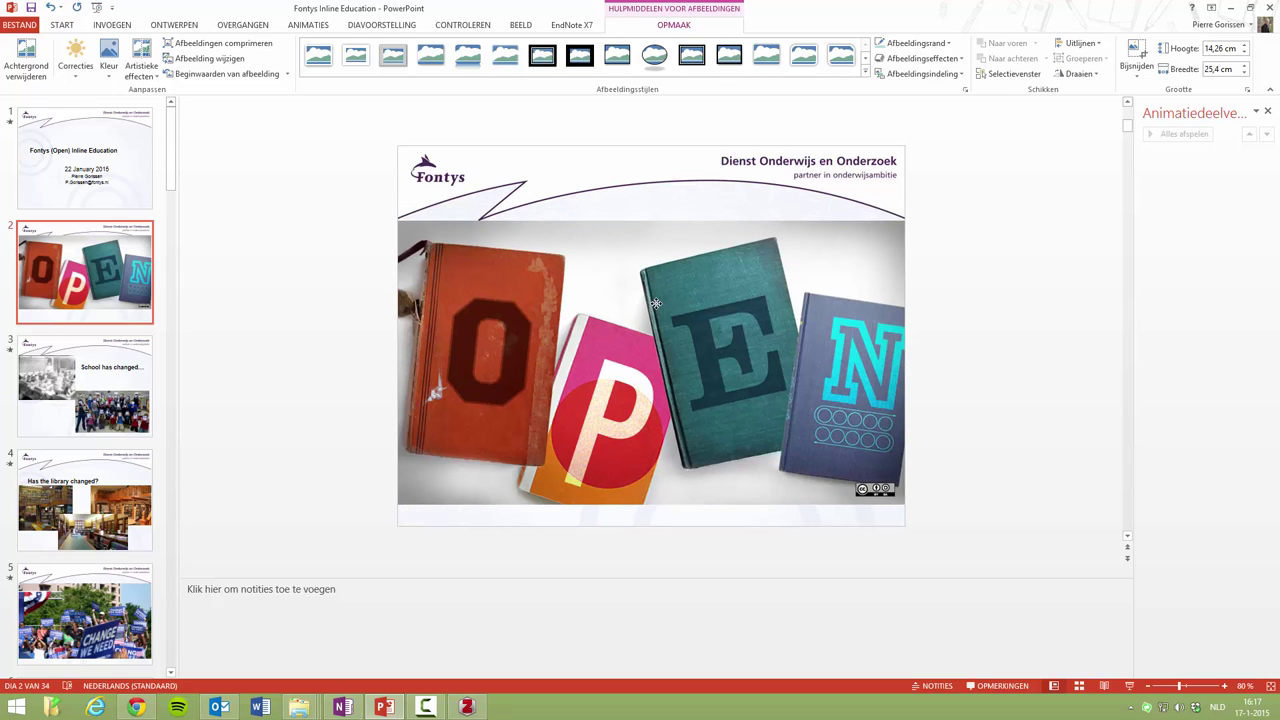
left_click_drag(655, 303, 653, 307)
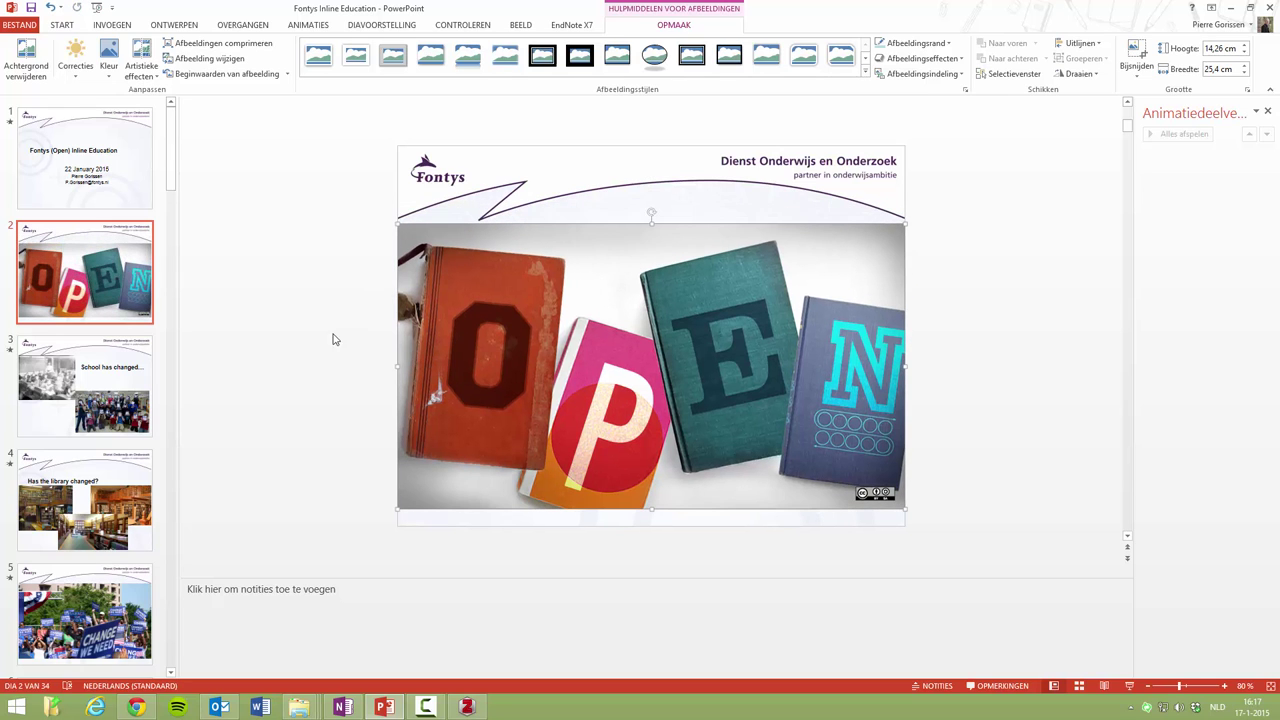
left_click_drag(170, 140, 170, 645)
- Drag the Brigham Young item from Zotero below the last bullet on slide 34 as a sixth citation
left_click(129, 620)
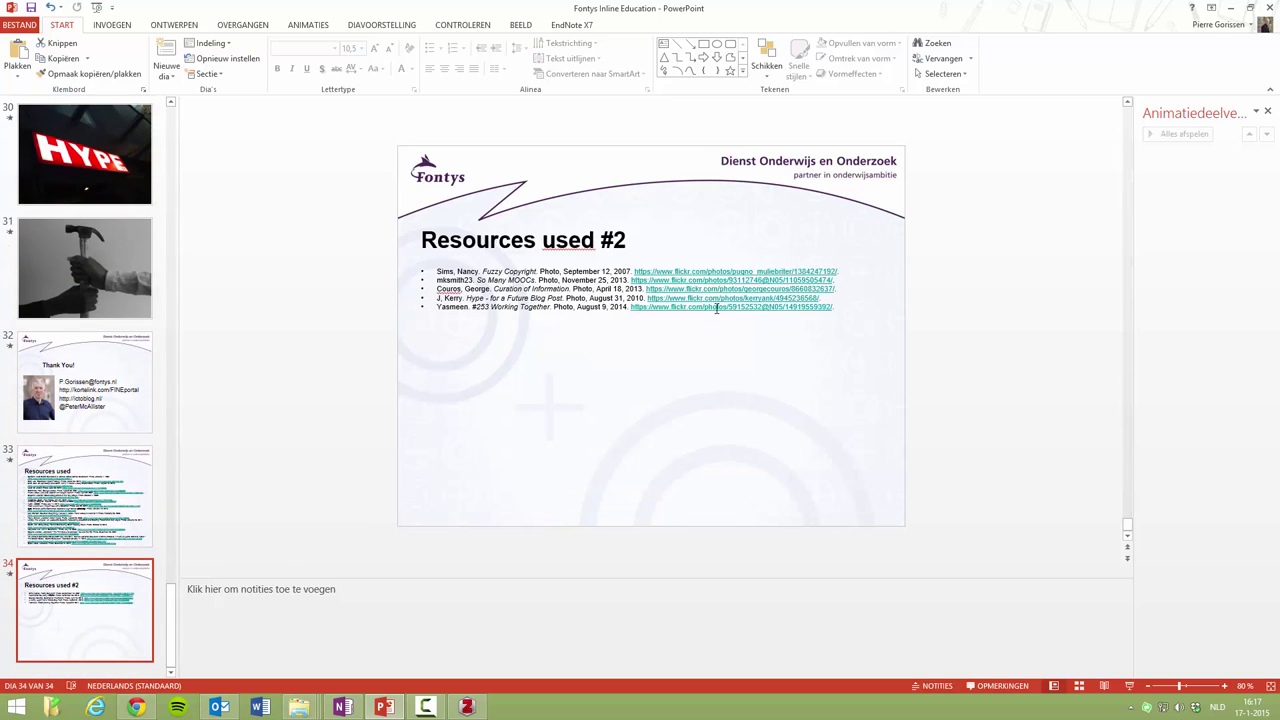
left_click(851, 311)
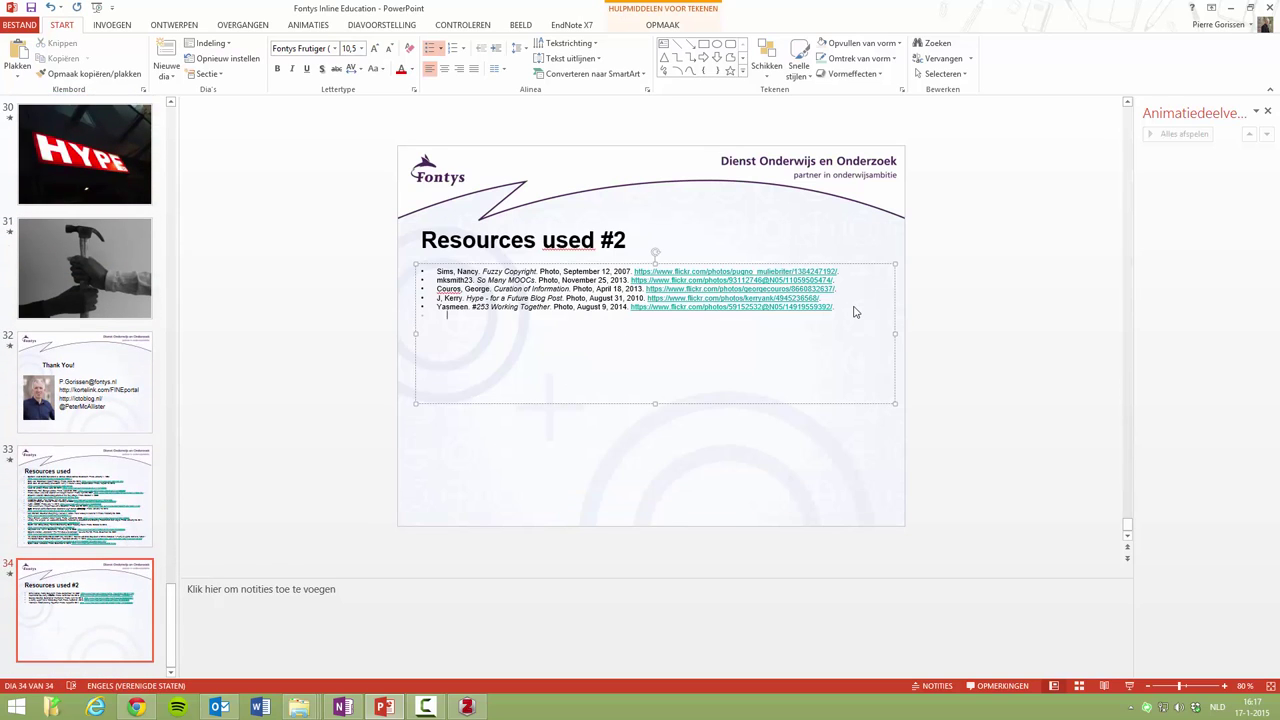
left_click(479, 710)
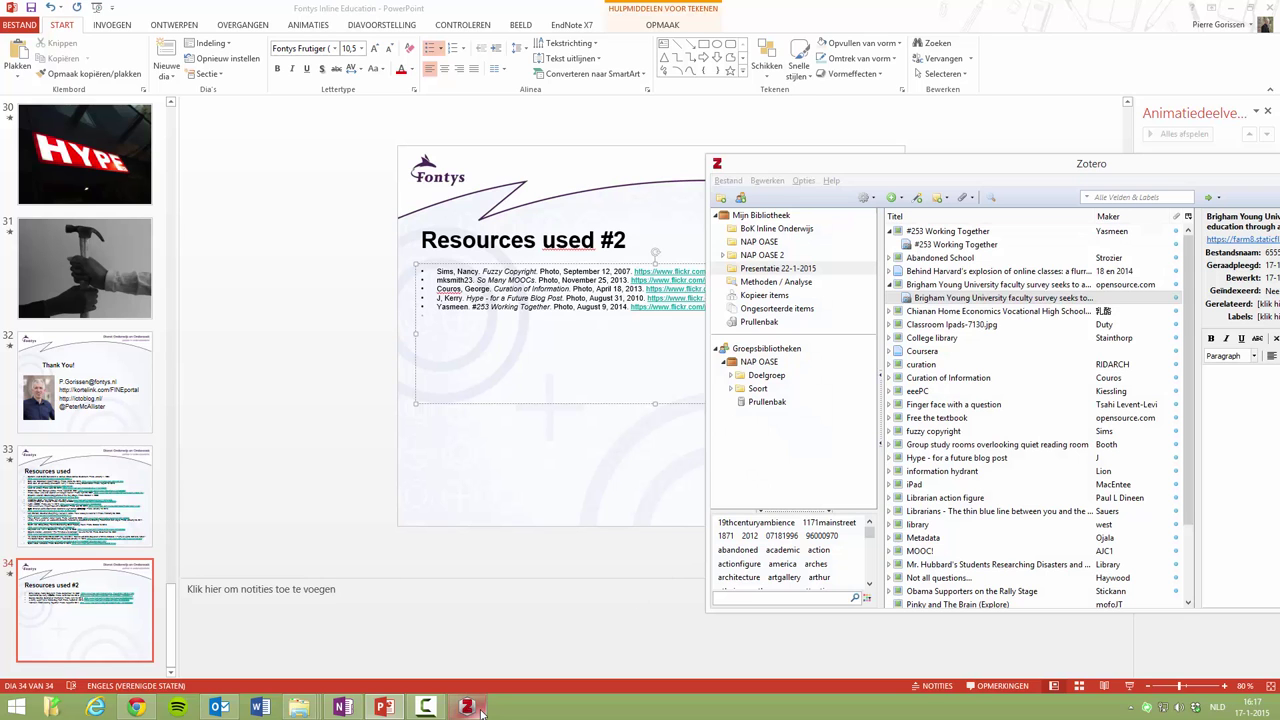
left_click(933, 286)
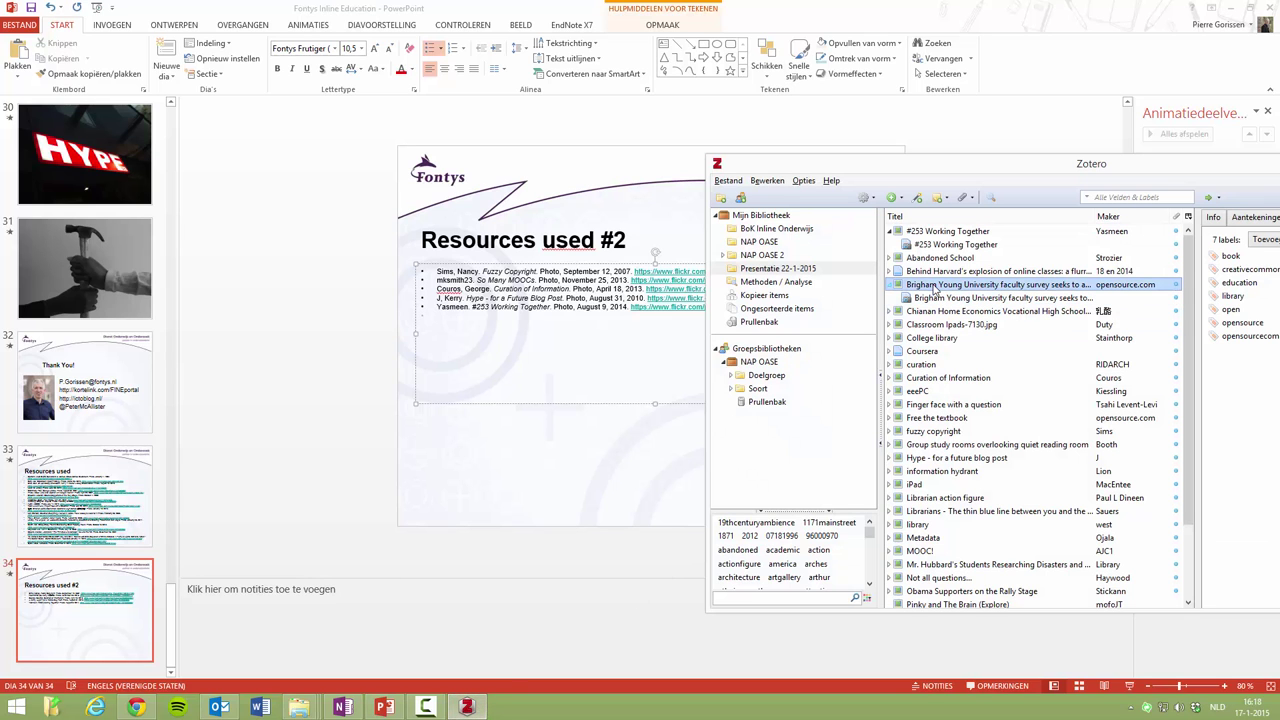
left_click_drag(935, 289, 587, 333)
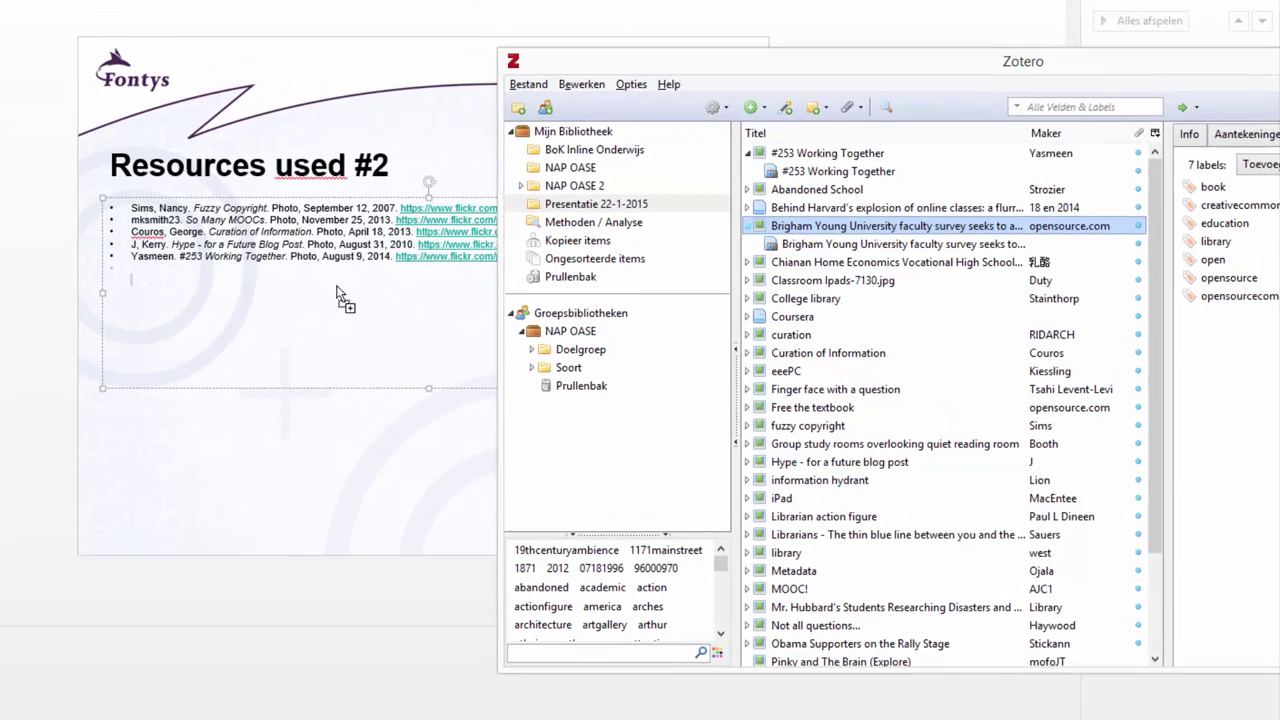
left_click_drag(340, 297, 260, 262)
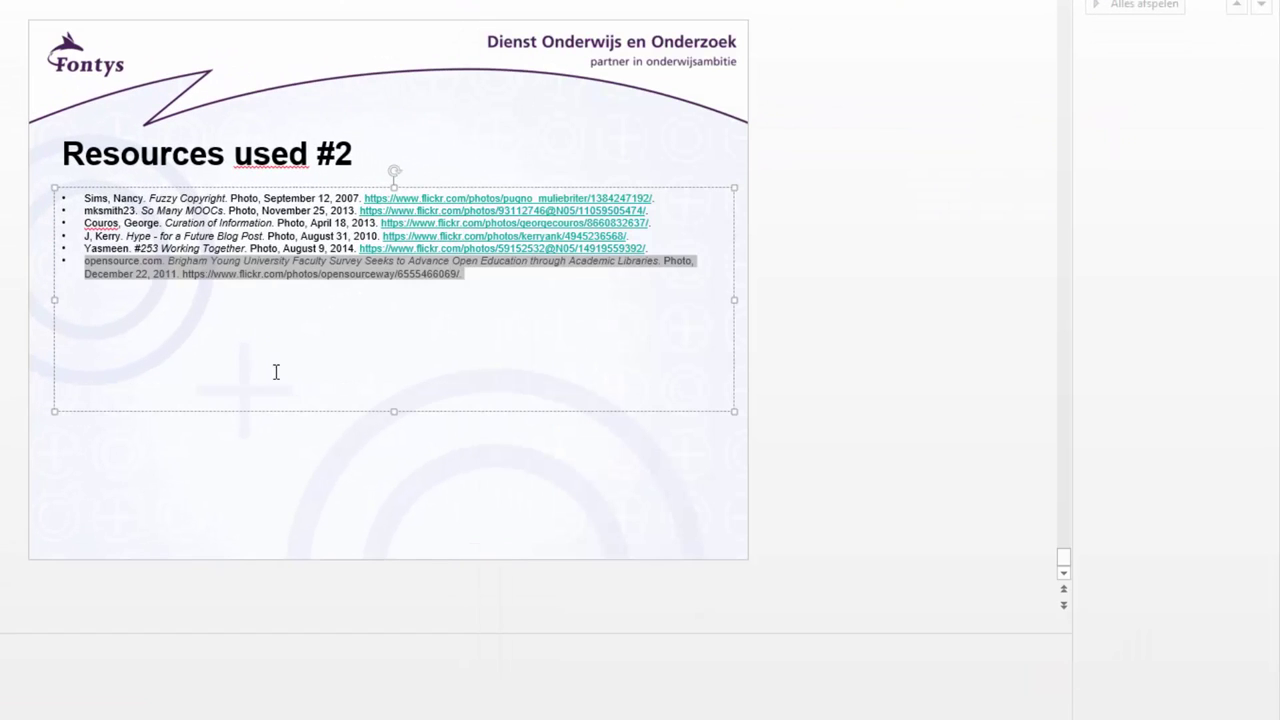
left_click(500, 281)
key("Return")
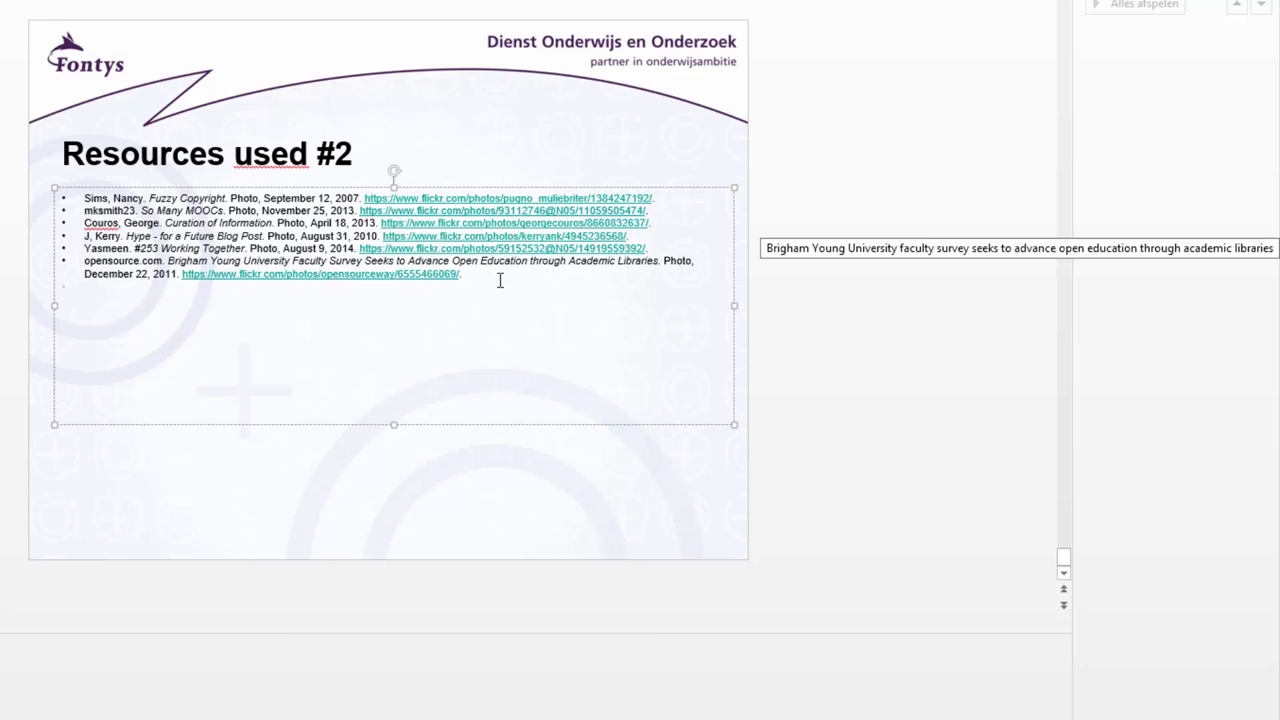
key("alt+Tab")
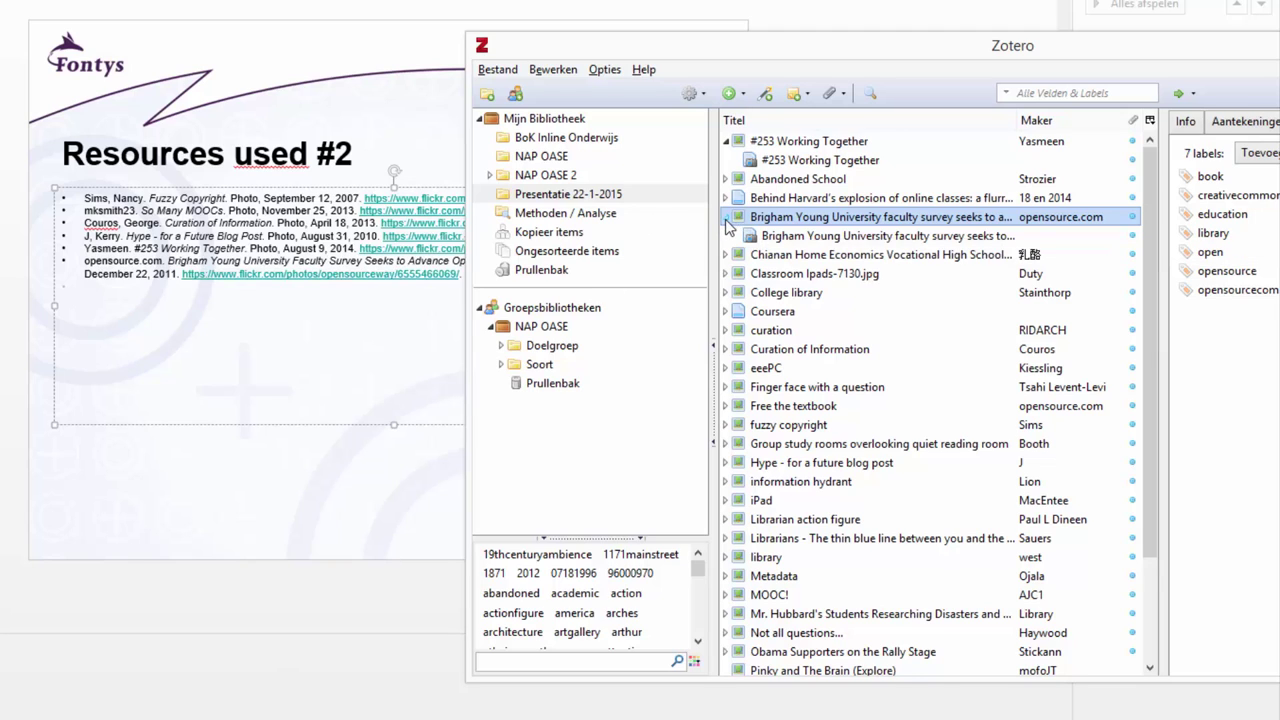
- Hide the attachments of the Brigham Young and #253 Working Together items in Zotero's list
left_click(726, 217)
left_click(725, 141)
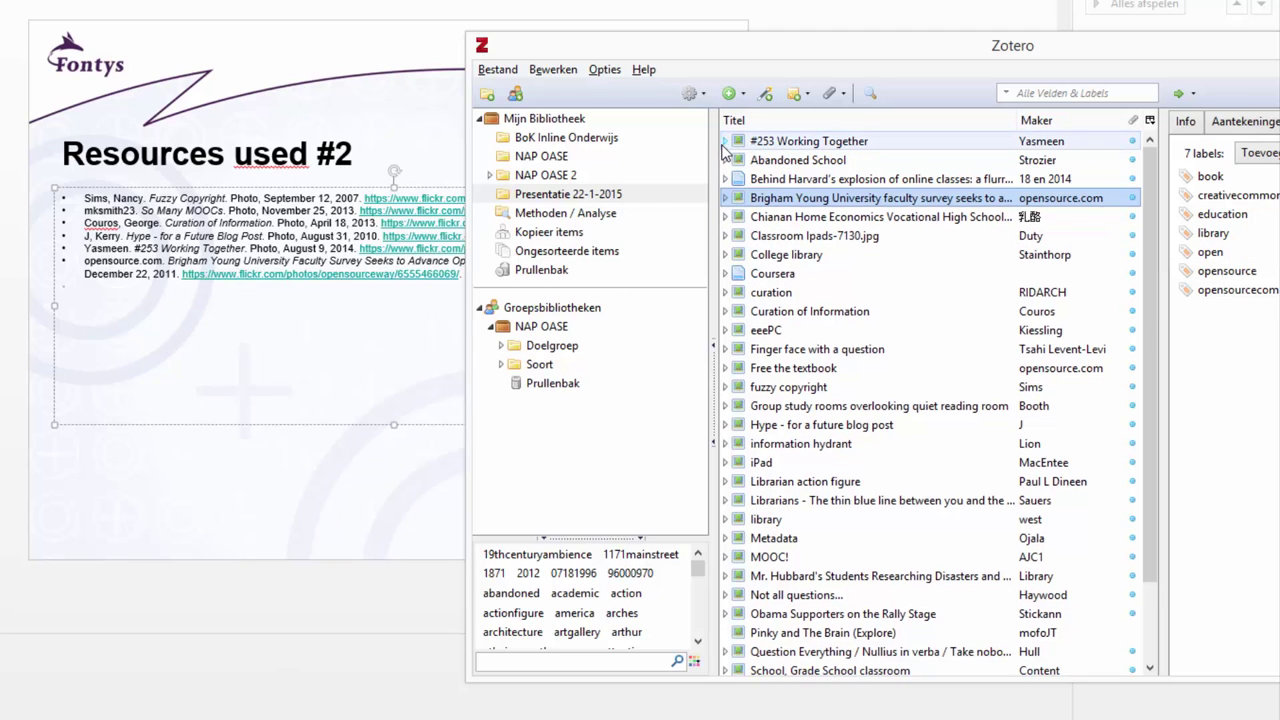